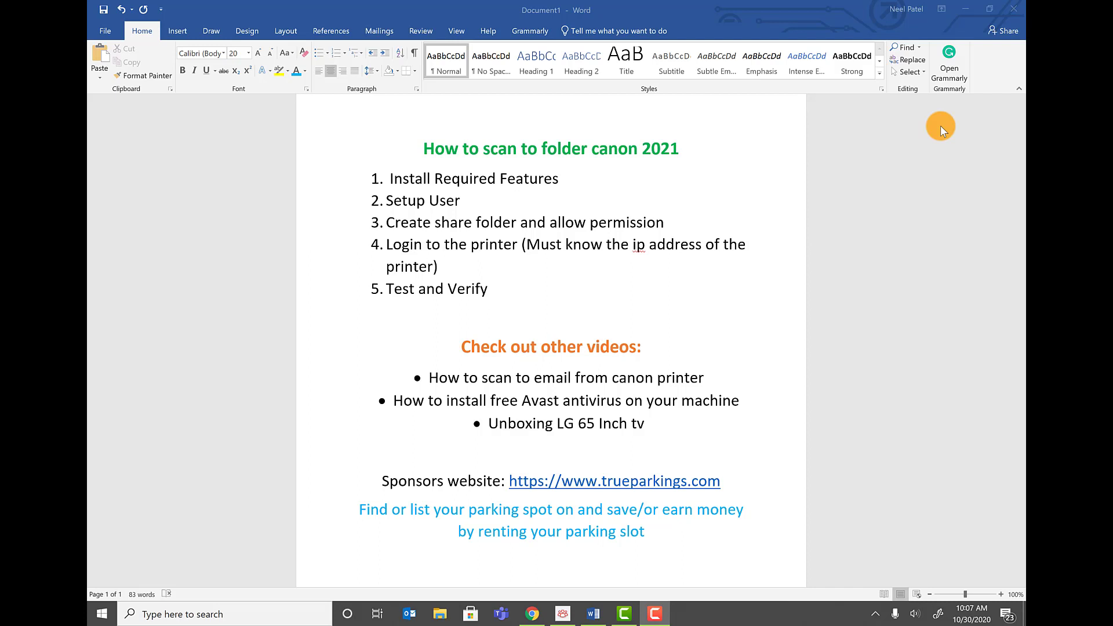
Step: Minimize the Word scan-to-folder document to reveal the desktop
{"action": "left_click", "coordinate": [965, 15]}
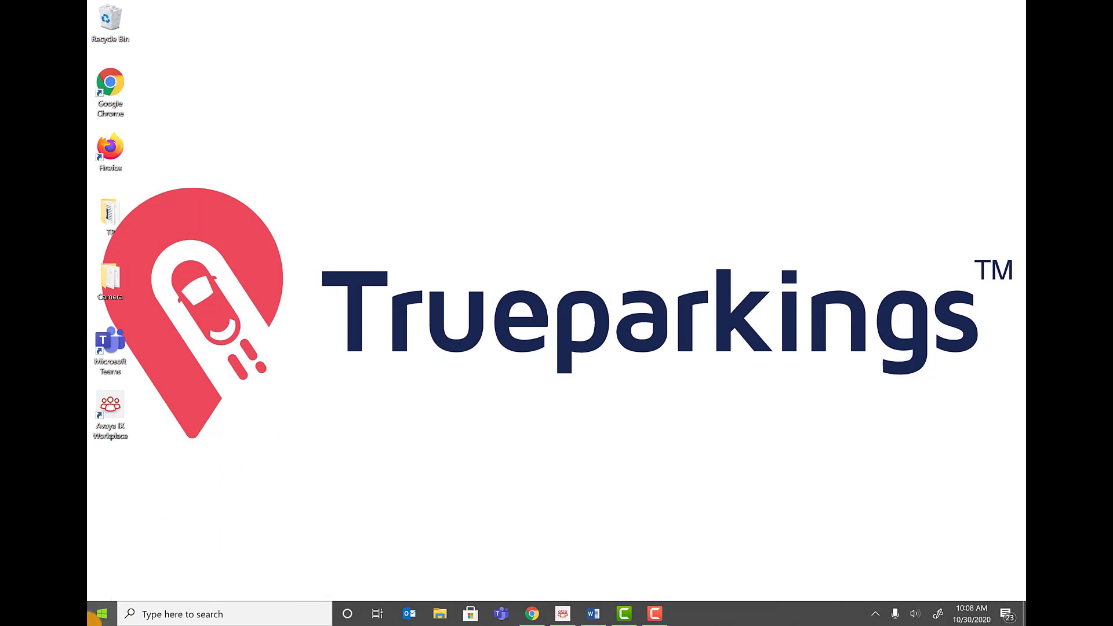
Step: Search for 'control' from Start and launch Control Panel
{"action": "left_click", "coordinate": [99, 615]}
{"action": "type", "text": "control"}
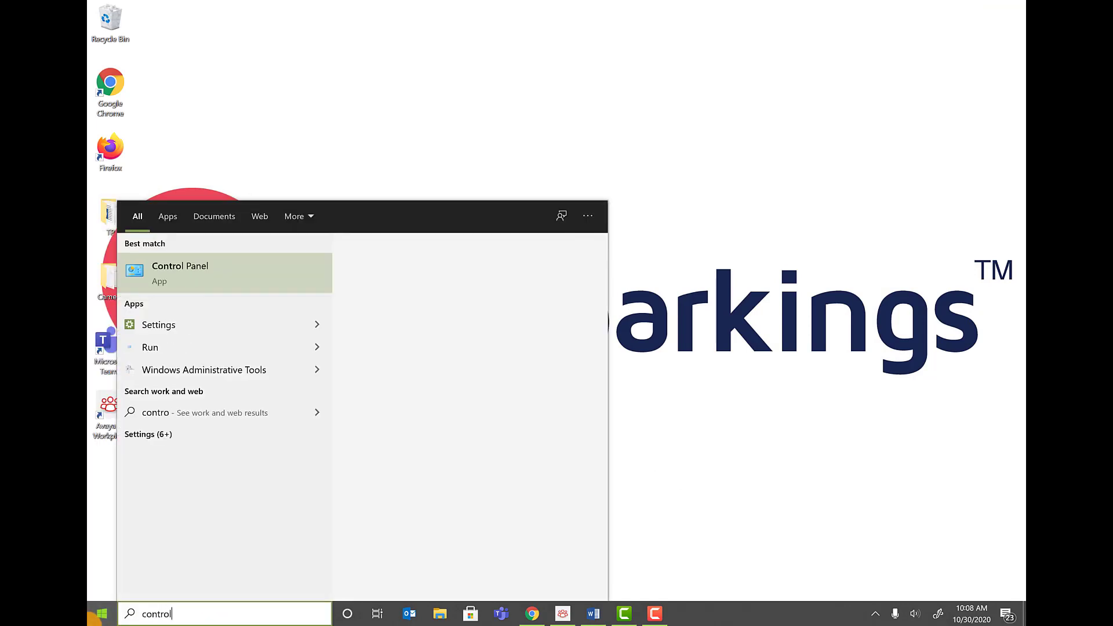
{"action": "key", "text": "Return"}
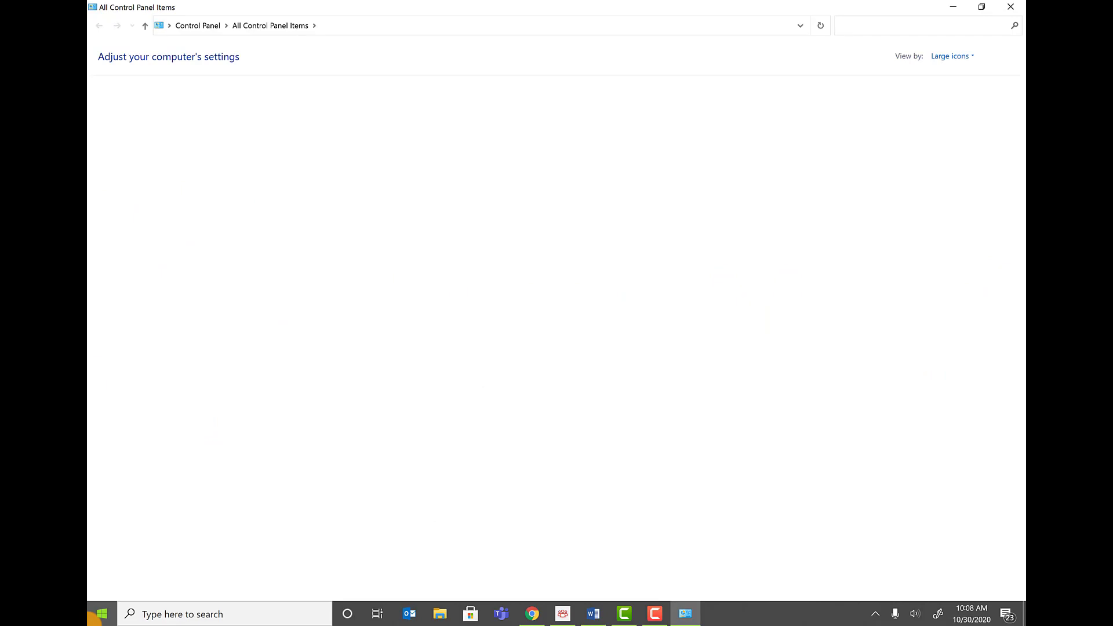
{"action": "left_click", "coordinate": [96, 618]}
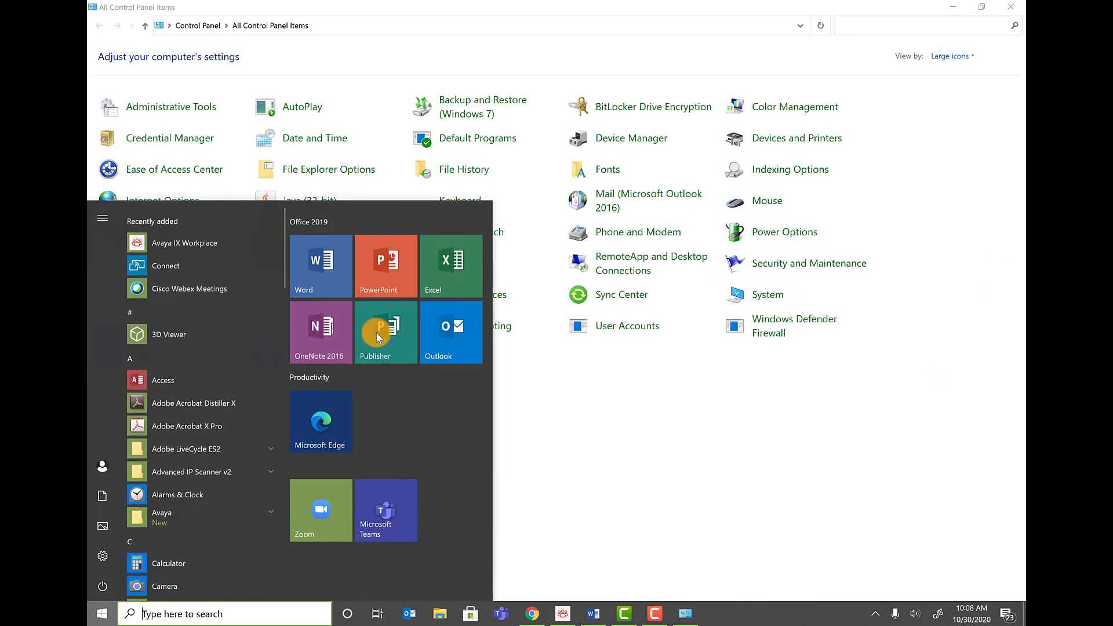
Step: Switch Control Panel to Large icons view and open Programs and Features
{"action": "left_click", "coordinate": [953, 55]}
{"action": "left_click", "coordinate": [953, 70]}
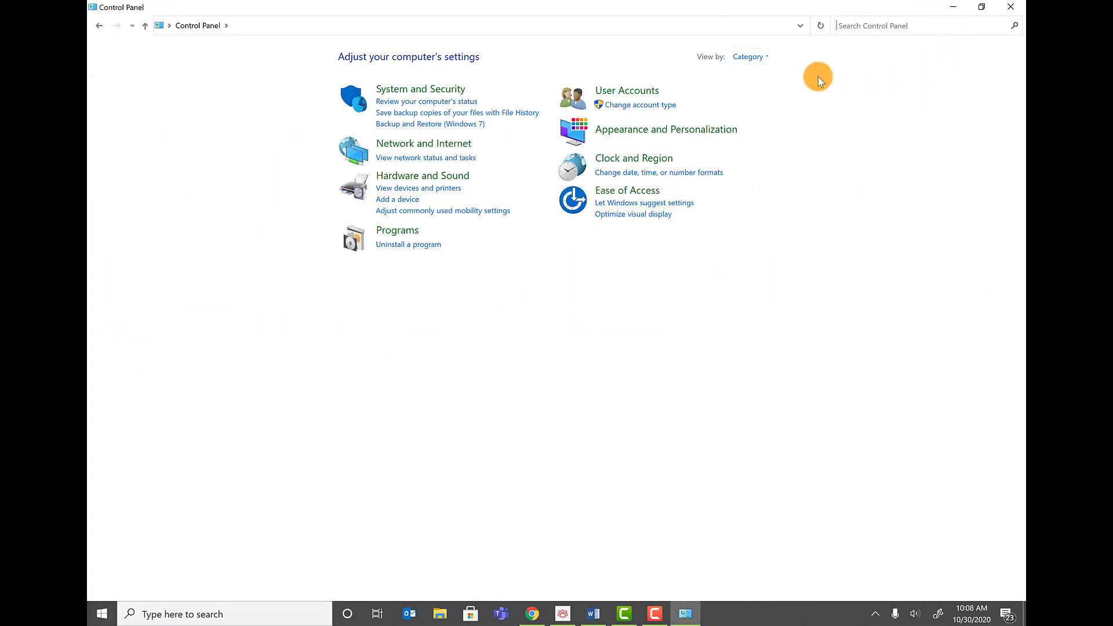
{"action": "left_click", "coordinate": [751, 56]}
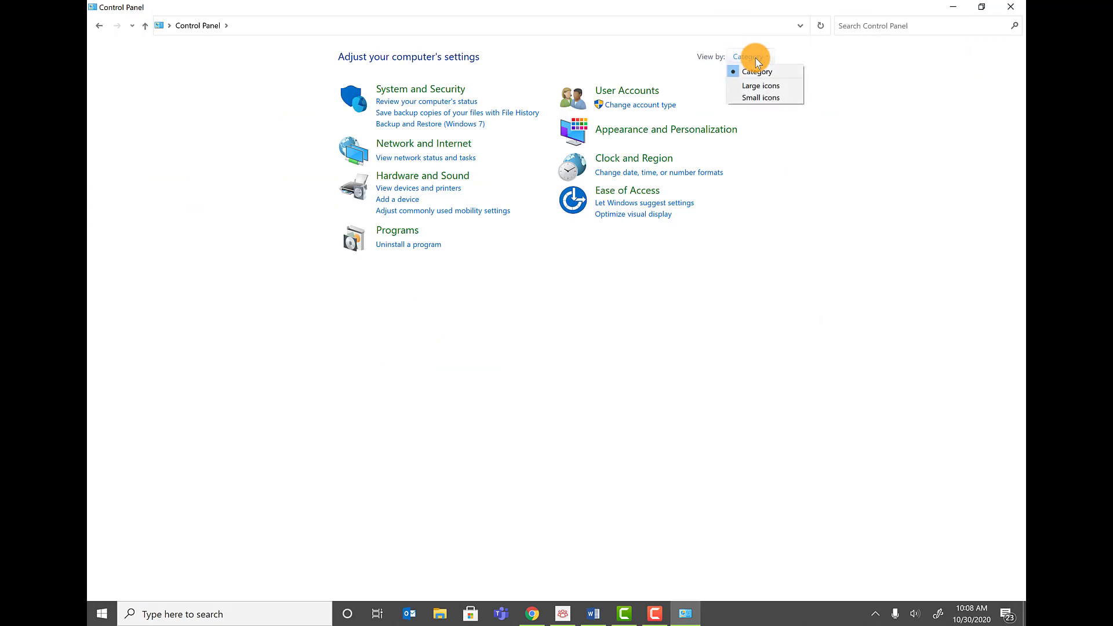
{"action": "left_click", "coordinate": [761, 87]}
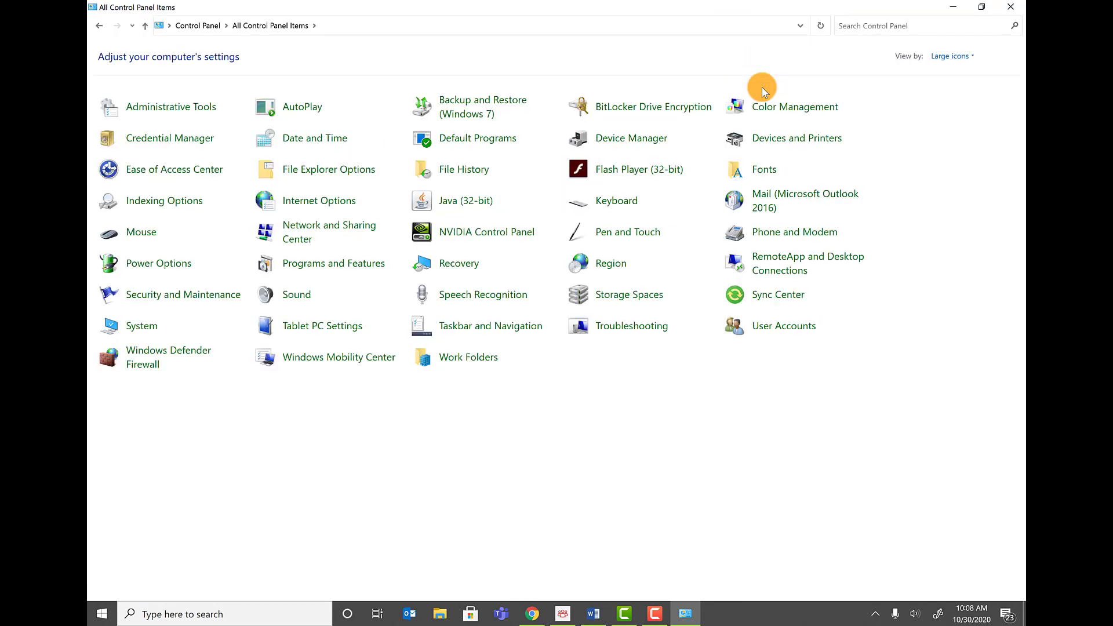
{"action": "left_click", "coordinate": [351, 269]}
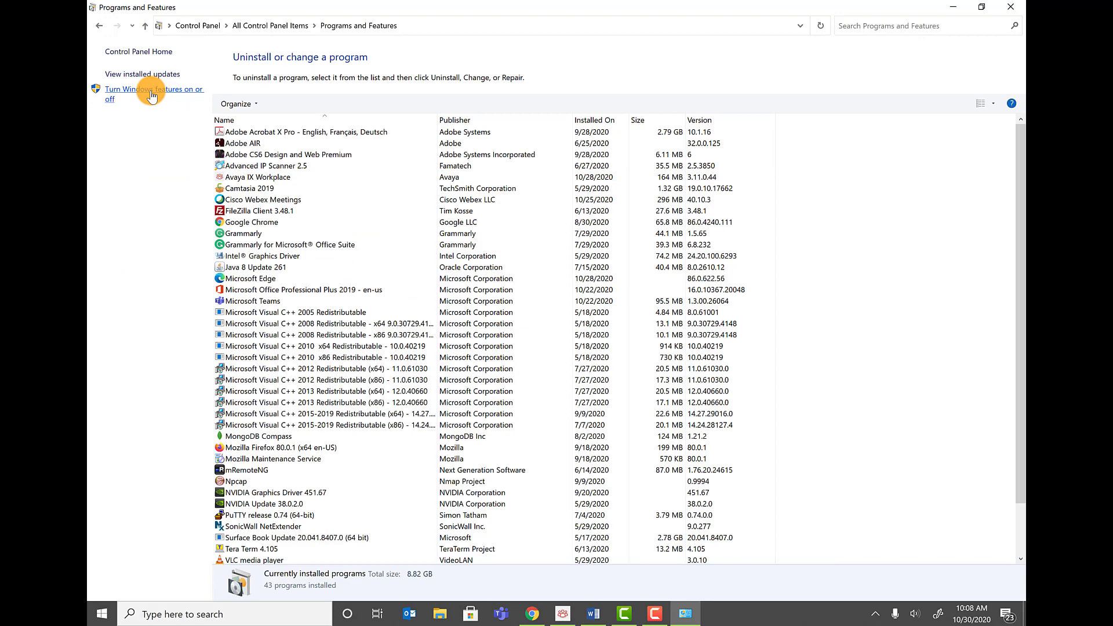
Step: In Windows Features, check SMB 1.0/CIFS File Sharing Support with all sub-features and confirm with OK
{"action": "left_click", "coordinate": [152, 95]}
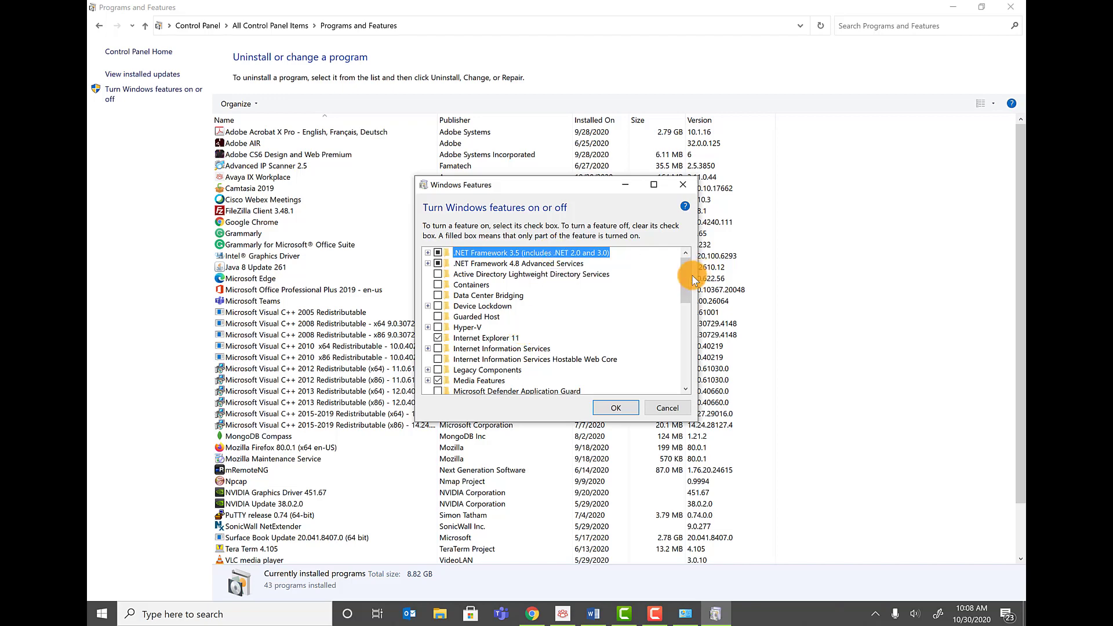
{"action": "left_click_drag", "start_coordinate": [684, 277], "coordinate": [683, 342]}
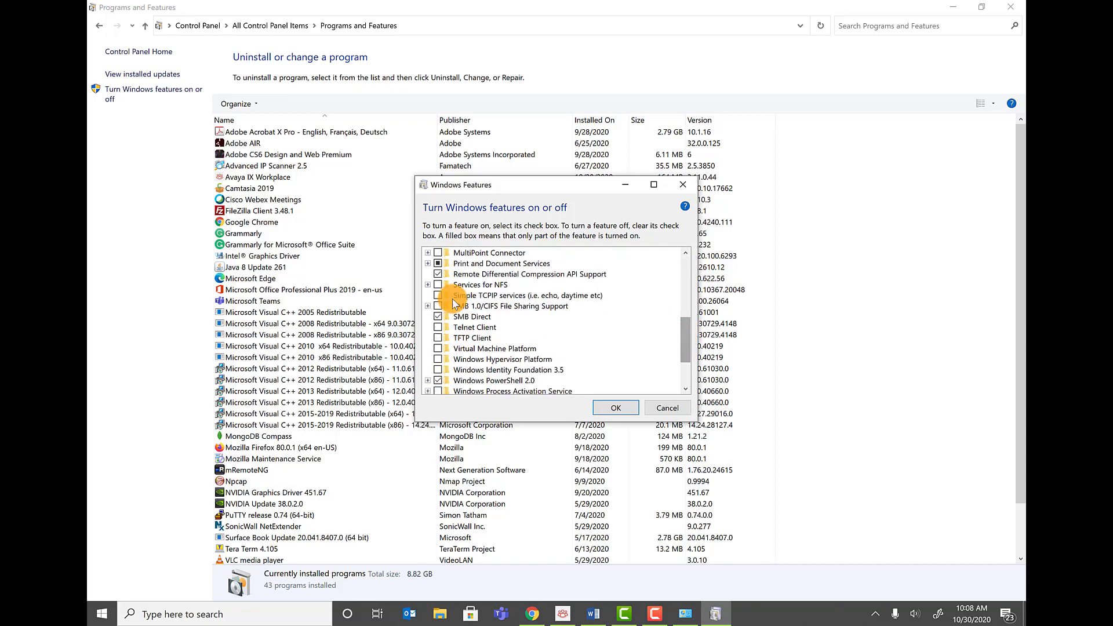
{"action": "left_click", "coordinate": [428, 306]}
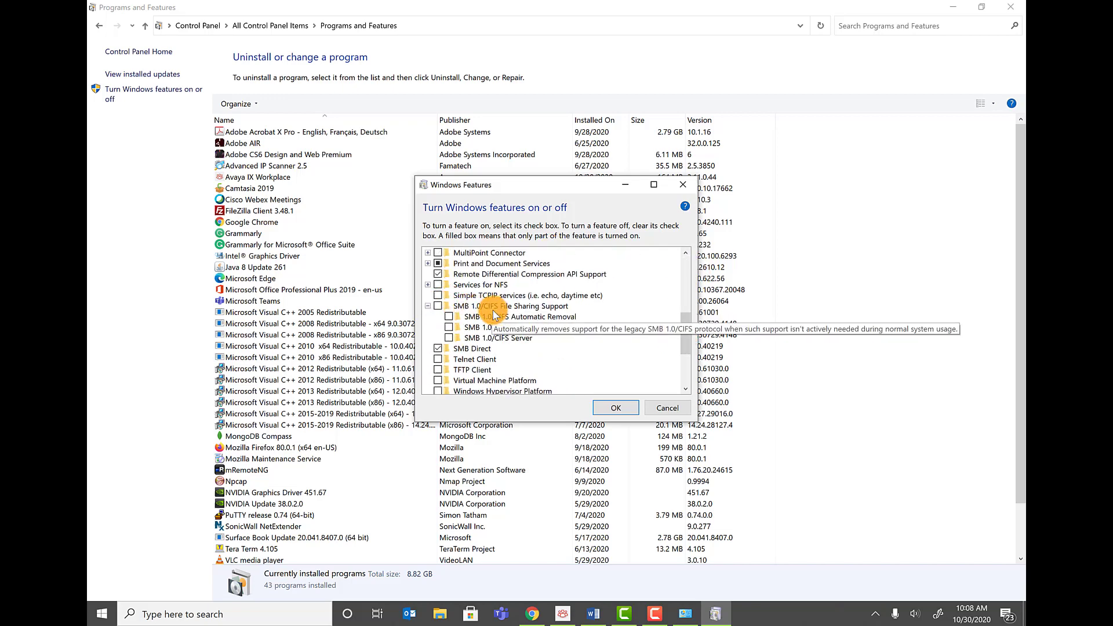
{"action": "left_click", "coordinate": [439, 306]}
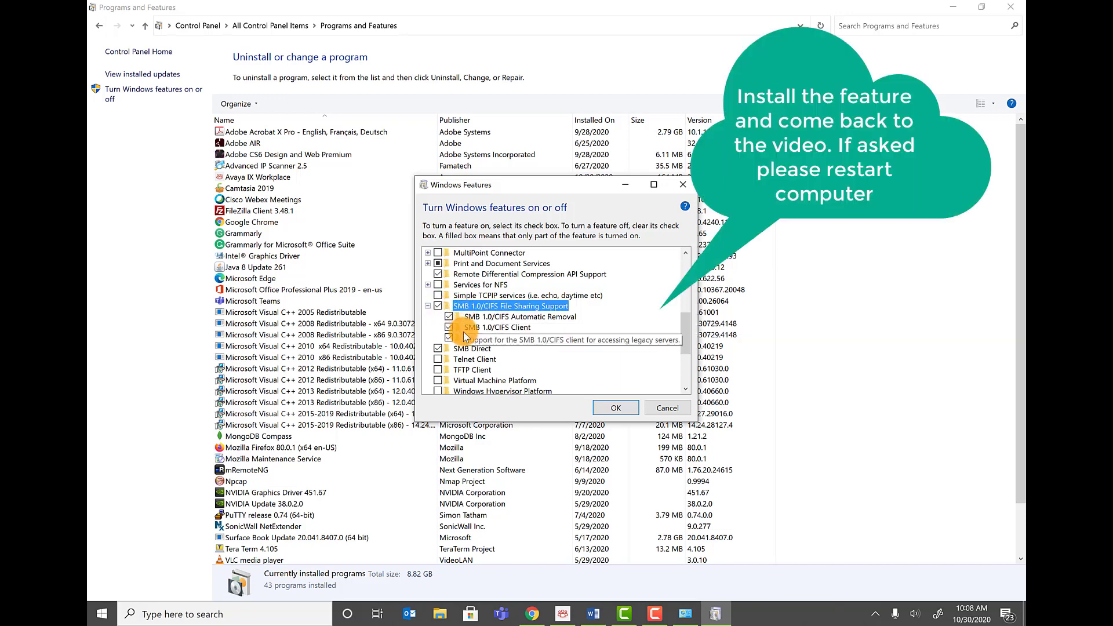
{"action": "left_click", "coordinate": [621, 408]}
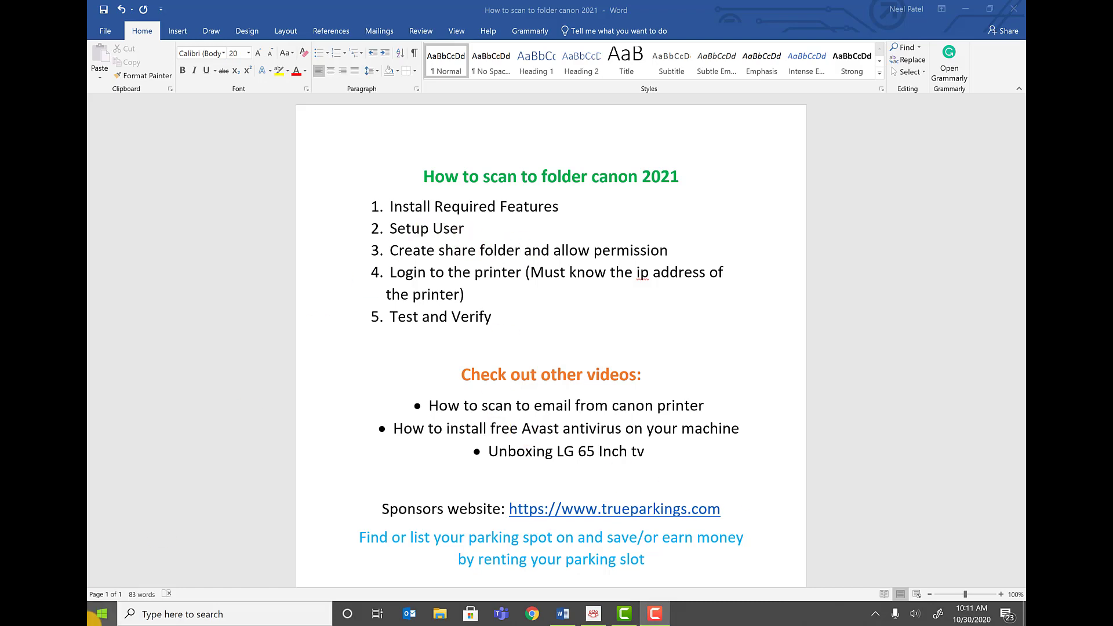
Step: Open Computer Management via This PC > Manage, maximized, showing Local Users and Groups > Users
{"action": "left_click", "coordinate": [99, 615]}
{"action": "type", "text": "this pc"}
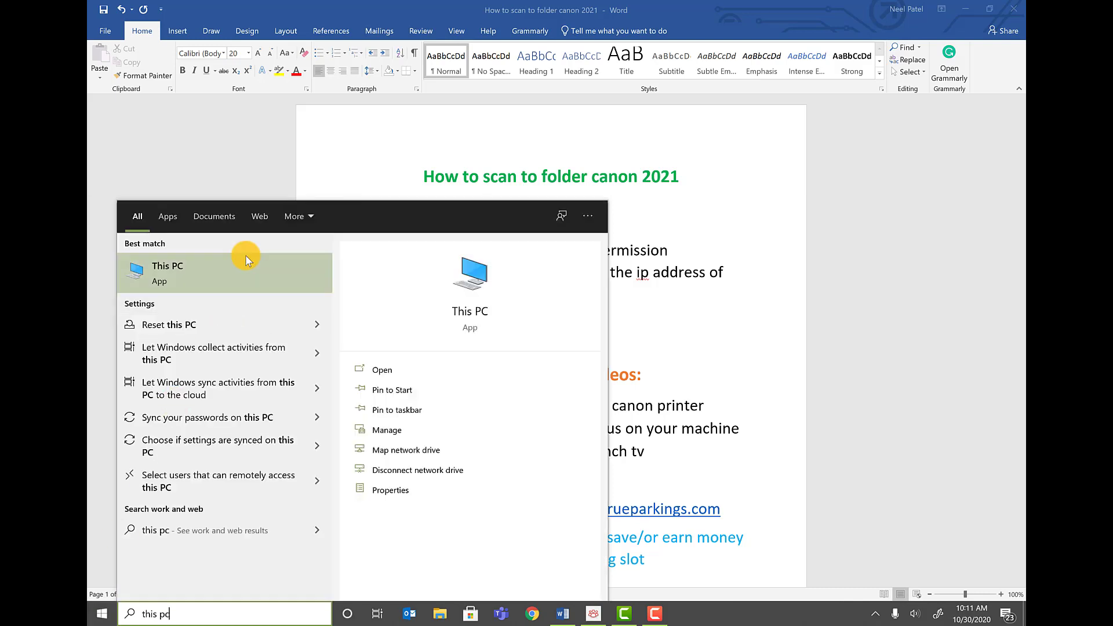
{"action": "right_click", "coordinate": [242, 262]}
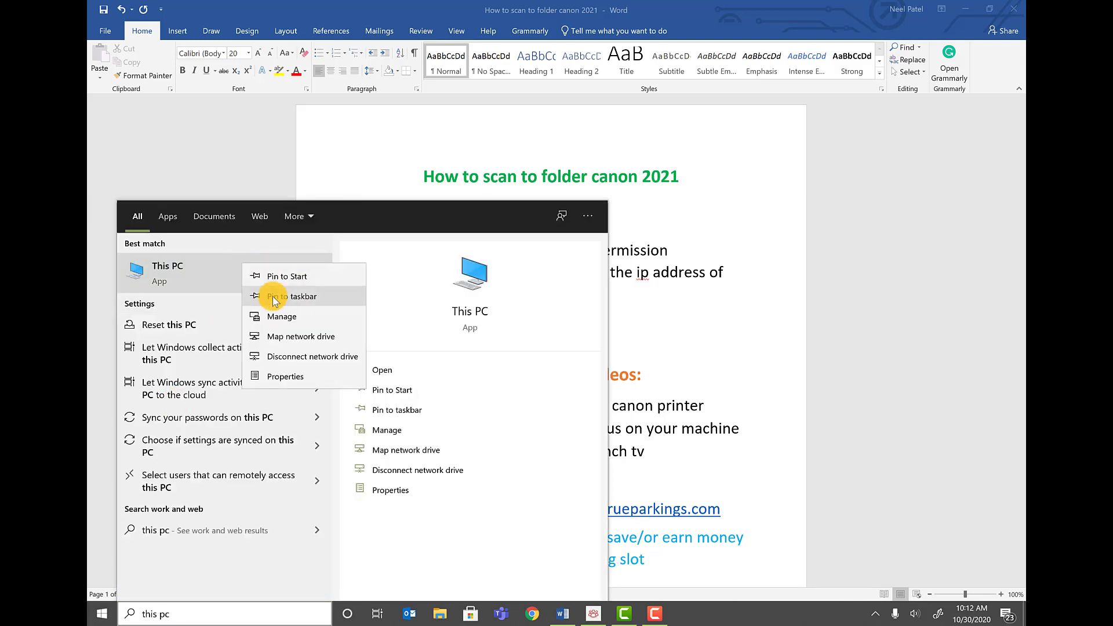
{"action": "left_click", "coordinate": [270, 317]}
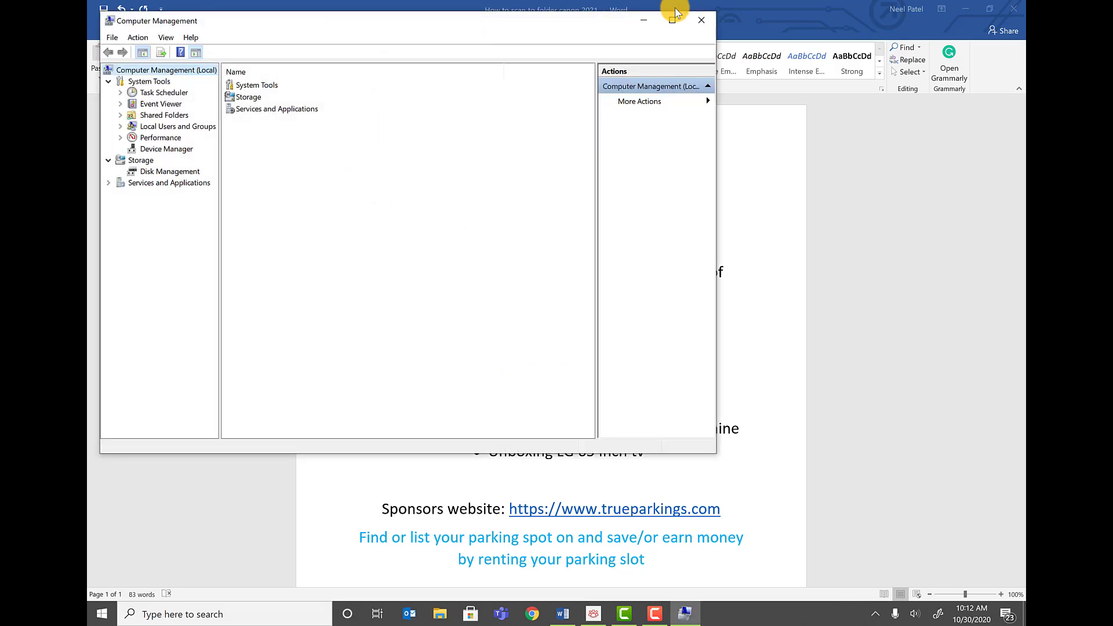
{"action": "left_click", "coordinate": [672, 20]}
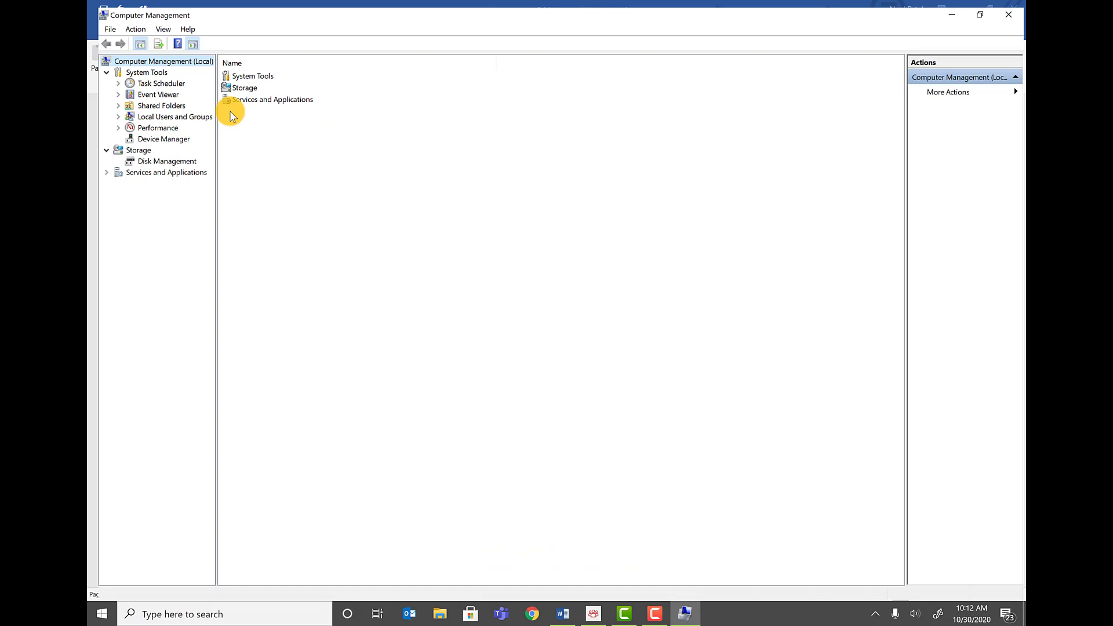
{"action": "left_click", "coordinate": [107, 111]}
{"action": "left_click", "coordinate": [148, 123]}
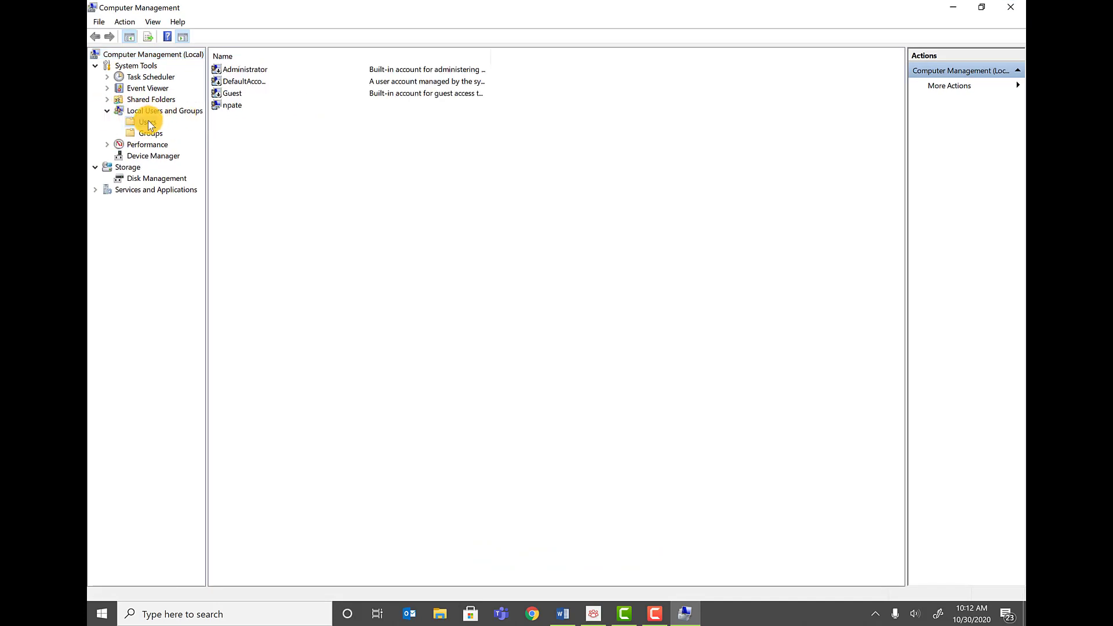
Step: Start a New User with user name 'scan', full name 'scan user' and a password
{"action": "right_click", "coordinate": [241, 158]}
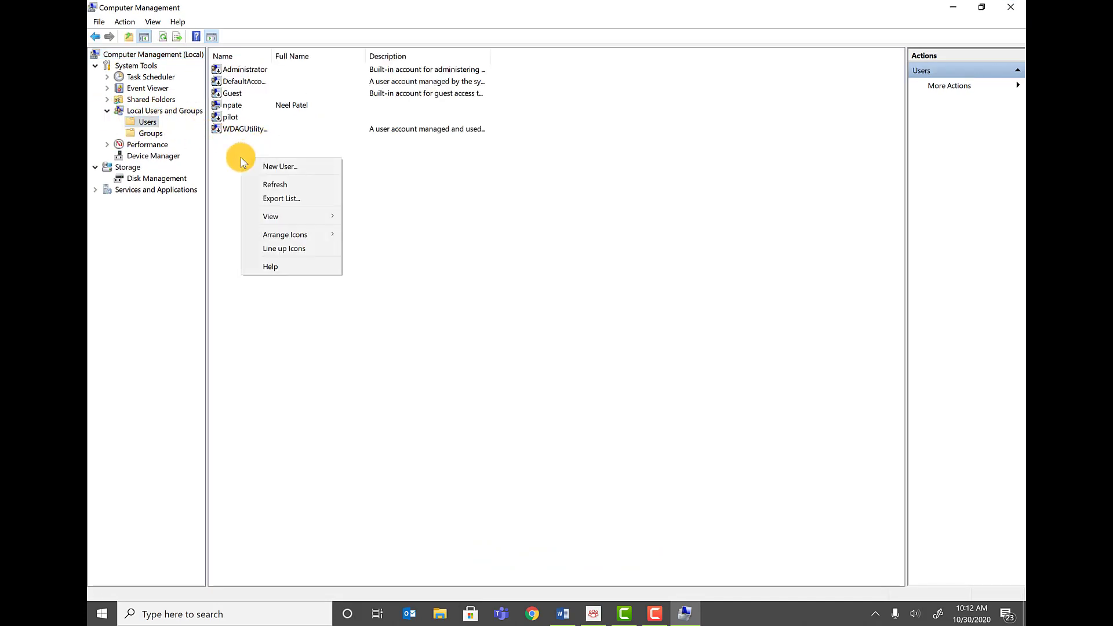
{"action": "left_click", "coordinate": [274, 166]}
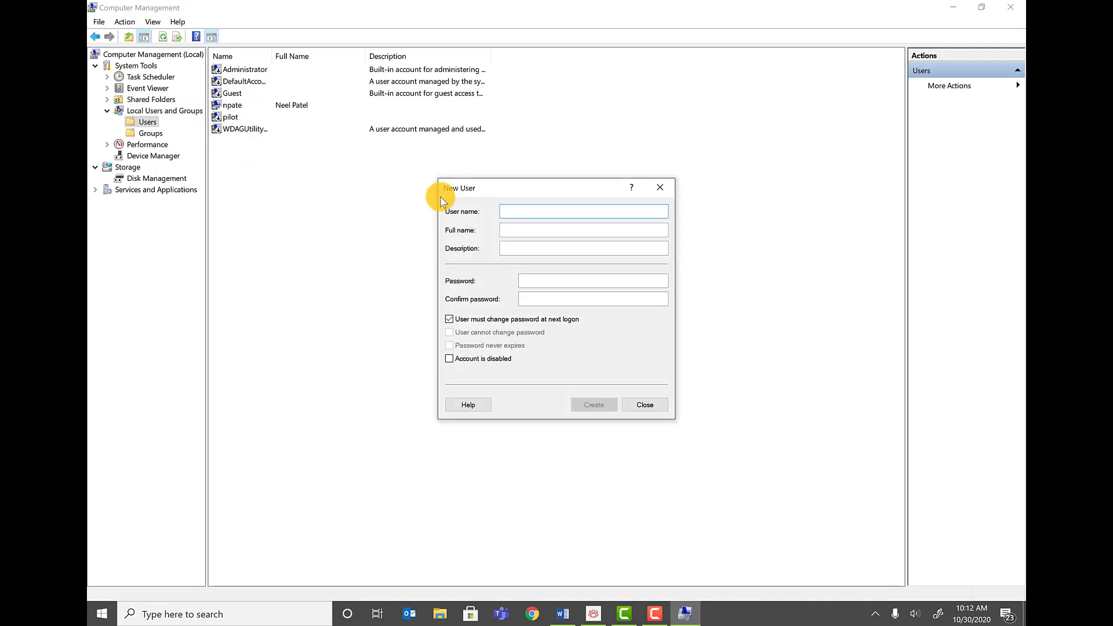
{"action": "type", "text": "scan"}
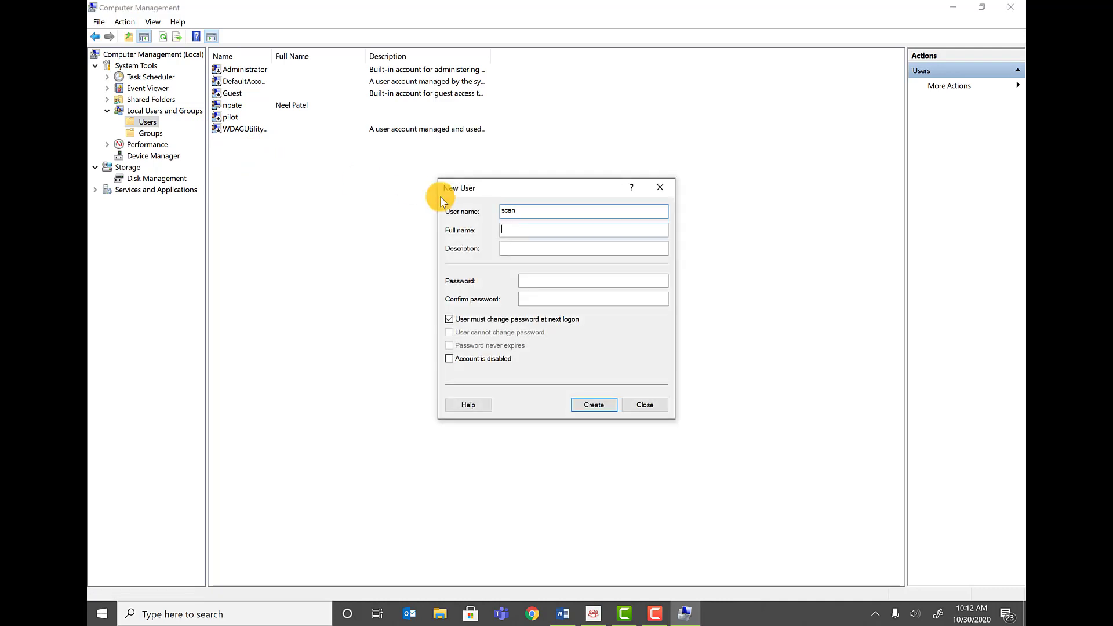
{"action": "type", "text": "scan user••••"}
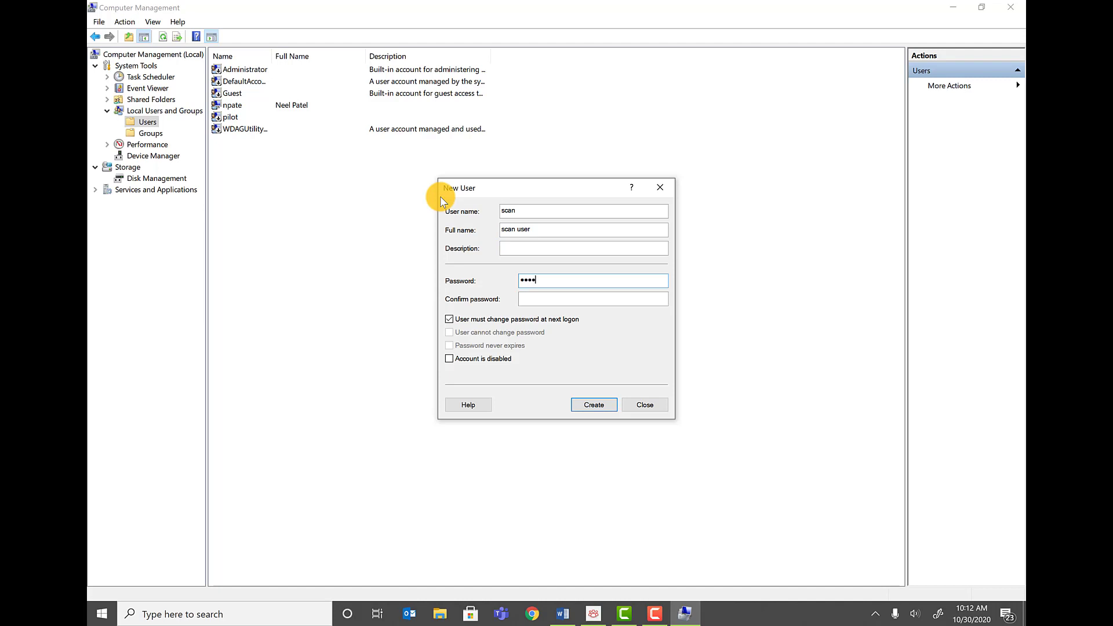
{"action": "type", "text": "••••"}
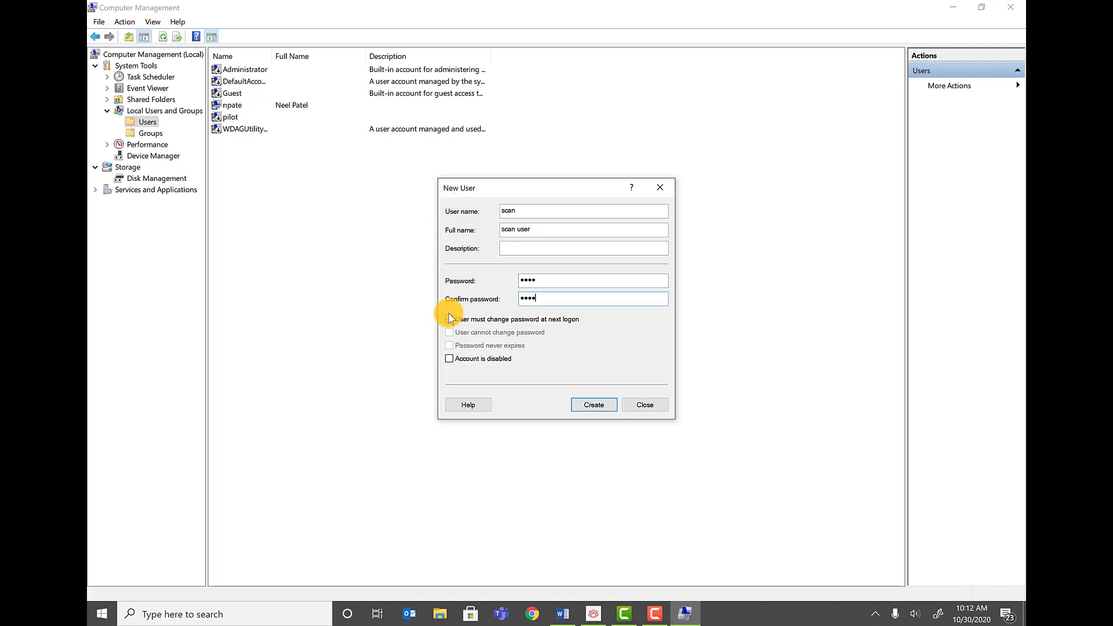
Step: Set 'User cannot change password' and 'Password never expires', then create the scan account
{"action": "left_click", "coordinate": [448, 318]}
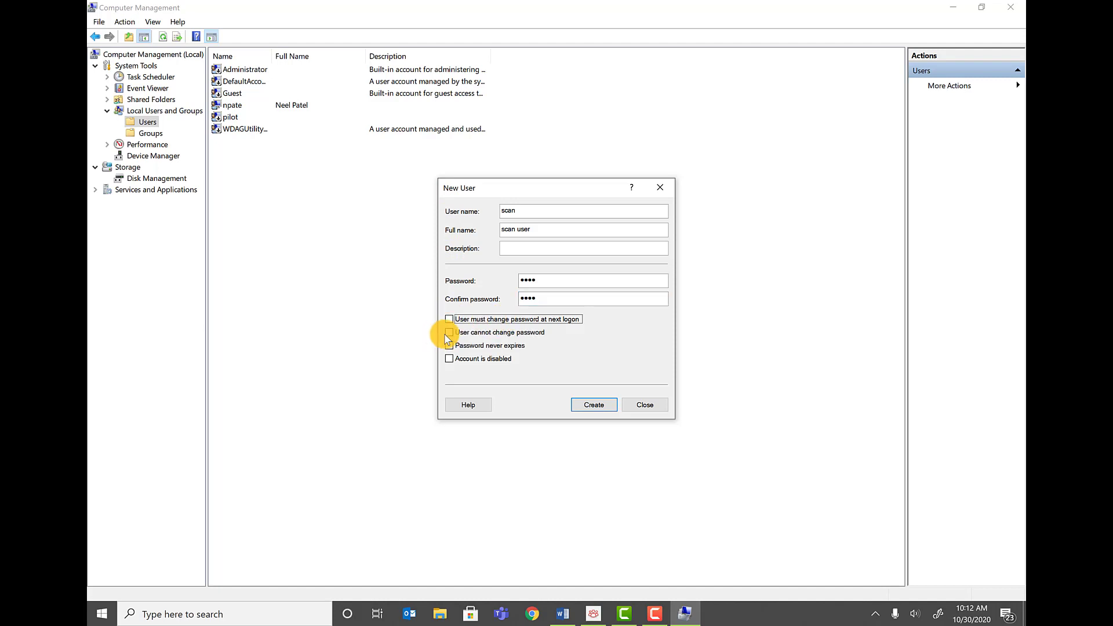
{"action": "left_click", "coordinate": [452, 333]}
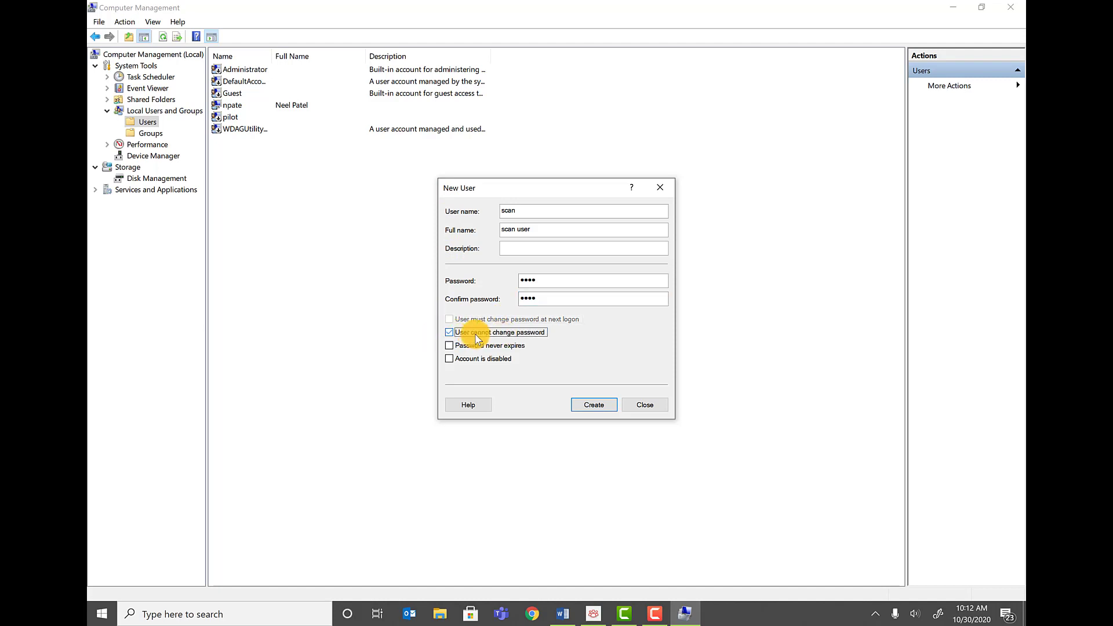
{"action": "left_click", "coordinate": [450, 345]}
{"action": "left_click", "coordinate": [599, 403]}
{"action": "left_click", "coordinate": [638, 405]}
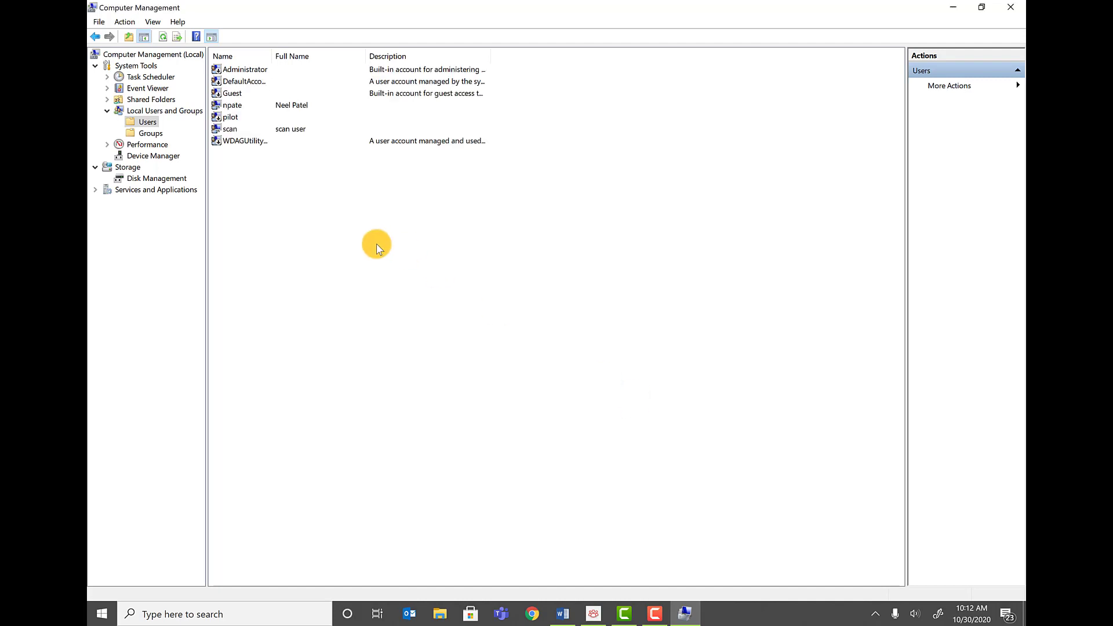
{"action": "left_click", "coordinate": [232, 128]}
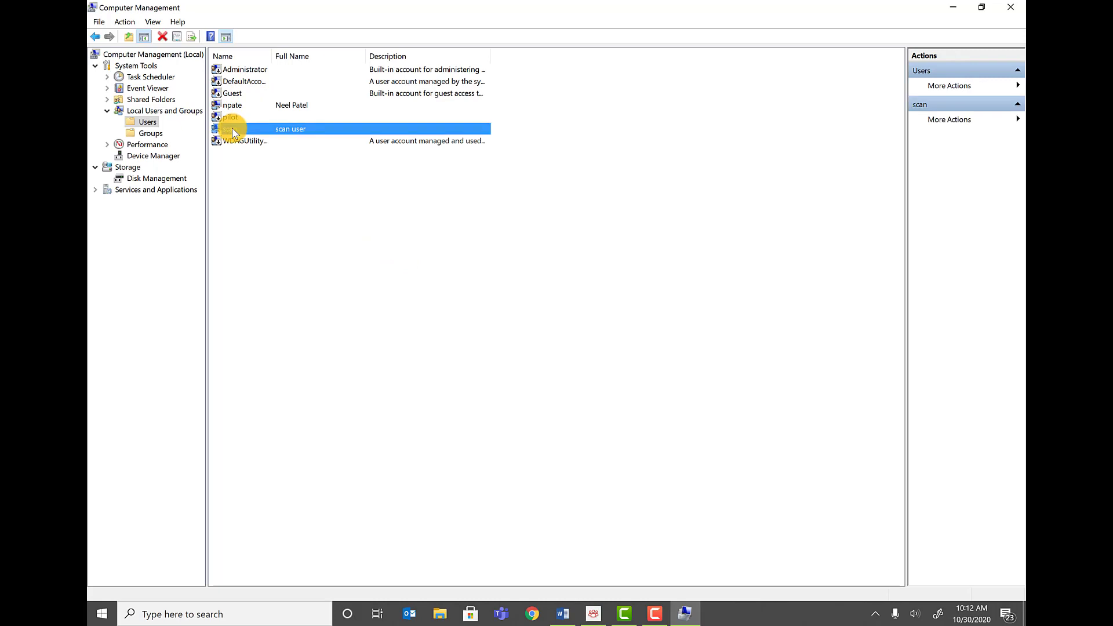
{"action": "left_click", "coordinate": [240, 163]}
Step: Add 'scan' as a member of the Administrators group, apply, and return to Users
{"action": "left_click", "coordinate": [148, 134]}
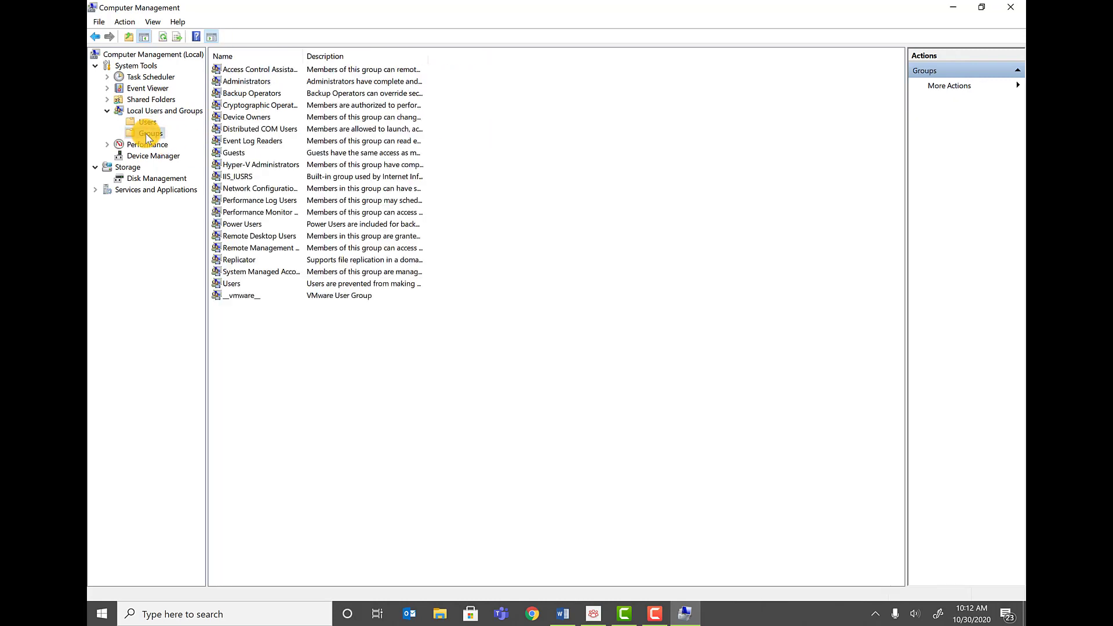
{"action": "double_click", "coordinate": [250, 81]}
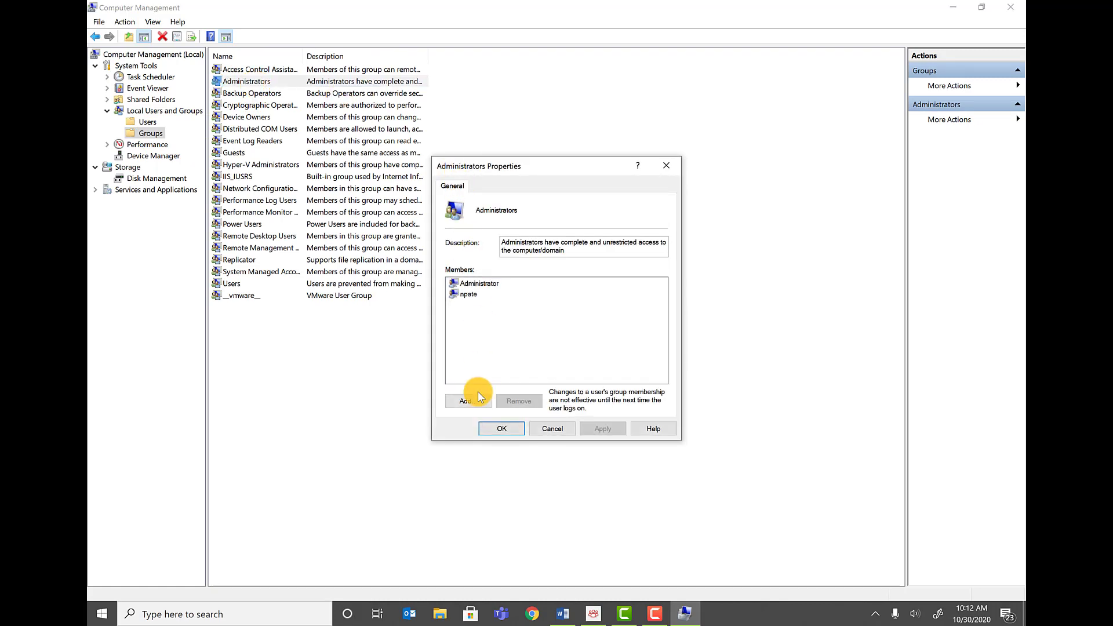
{"action": "left_click", "coordinate": [468, 403]}
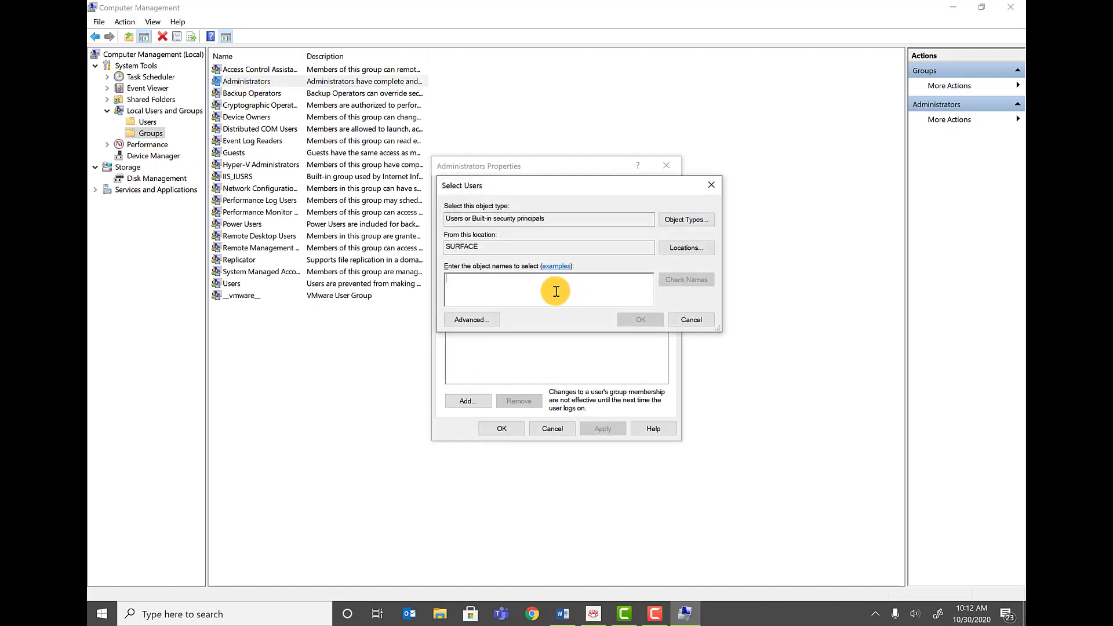
{"action": "type", "text": "scan"}
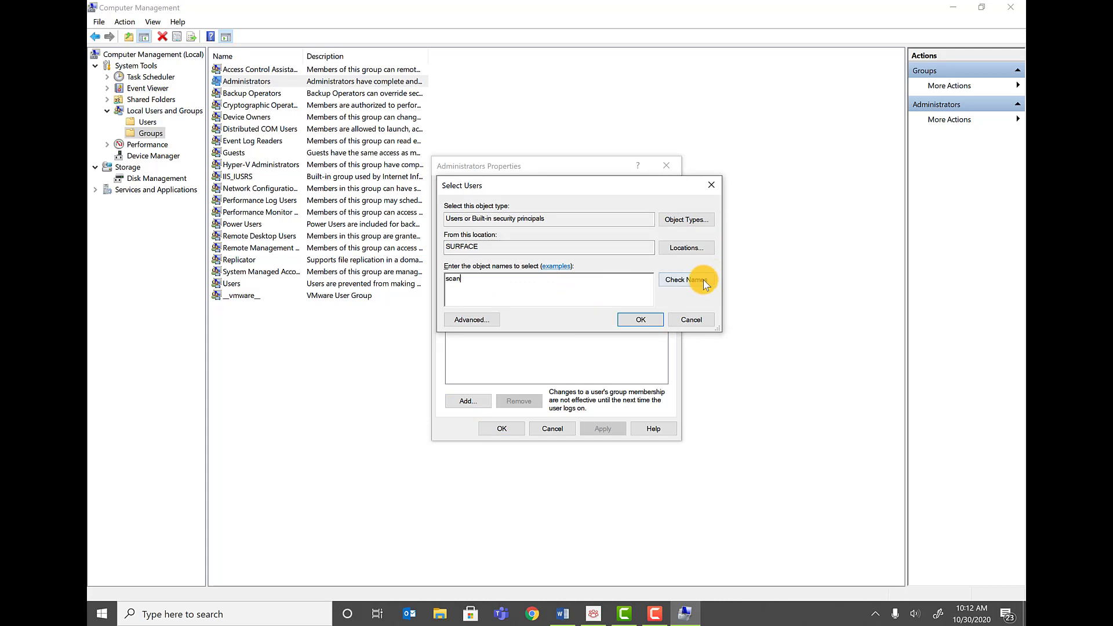
{"action": "left_click", "coordinate": [704, 280]}
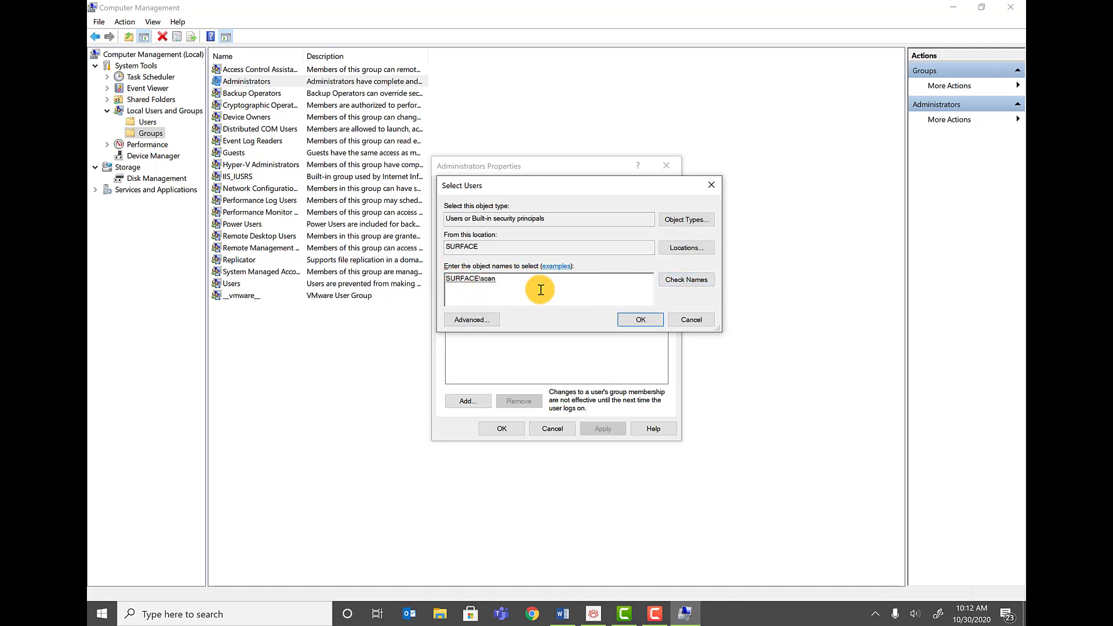
{"action": "left_click", "coordinate": [632, 318]}
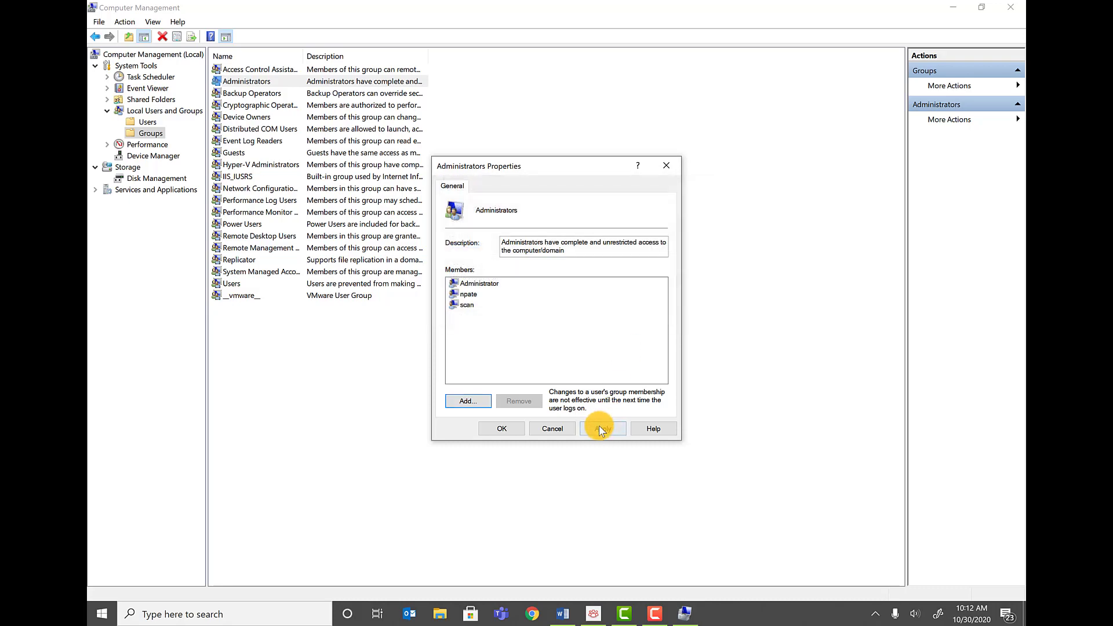
{"action": "left_click", "coordinate": [600, 428]}
{"action": "left_click", "coordinate": [512, 428]}
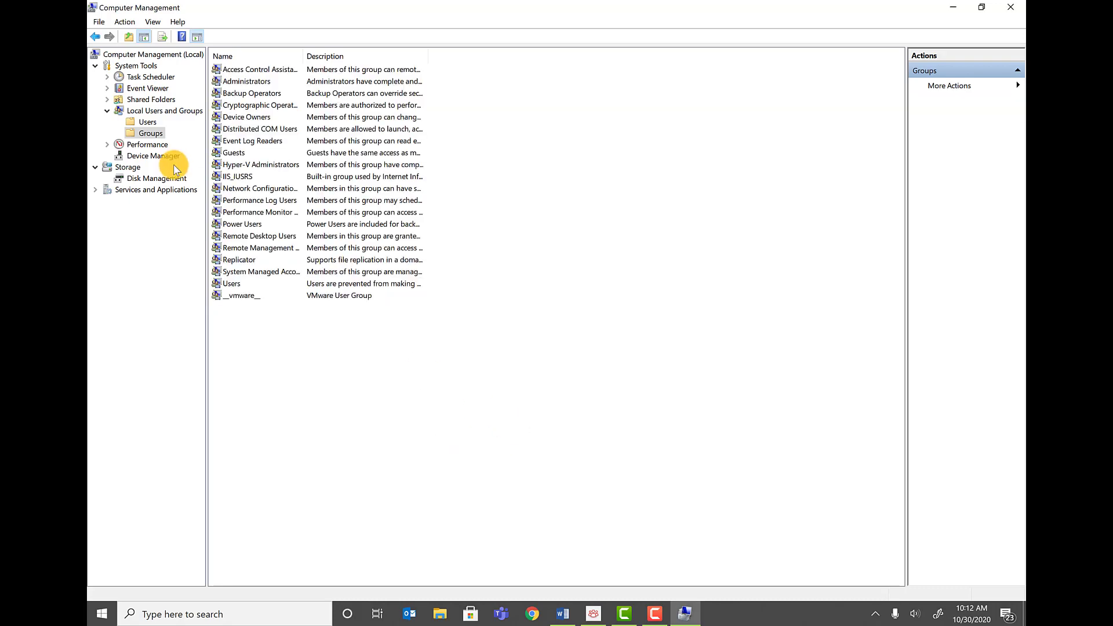
{"action": "left_click", "coordinate": [146, 122]}
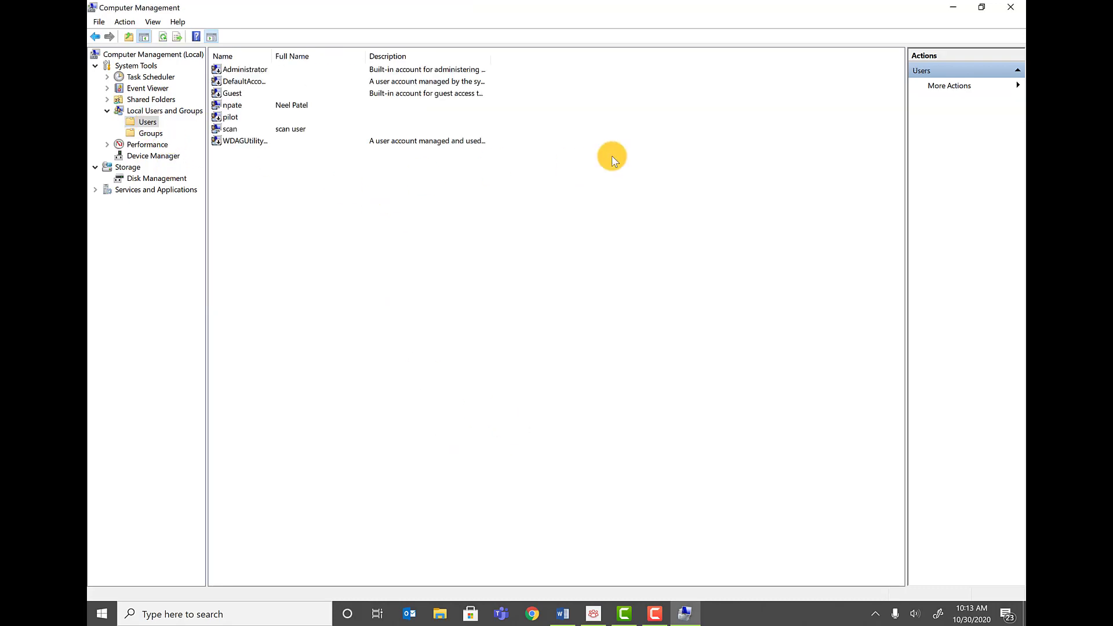
Step: Close Computer Management and open 'Add, edit, or remove other users' via a 'user' search
{"action": "left_click", "coordinate": [1019, 7]}
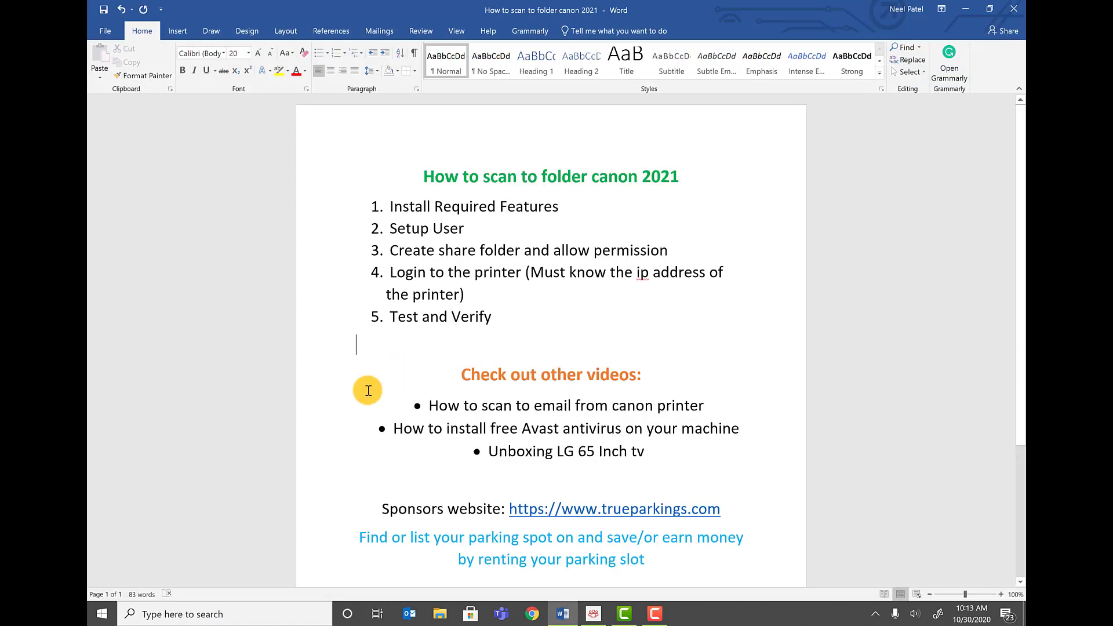
{"action": "left_click", "coordinate": [96, 616]}
{"action": "type", "text": "user"}
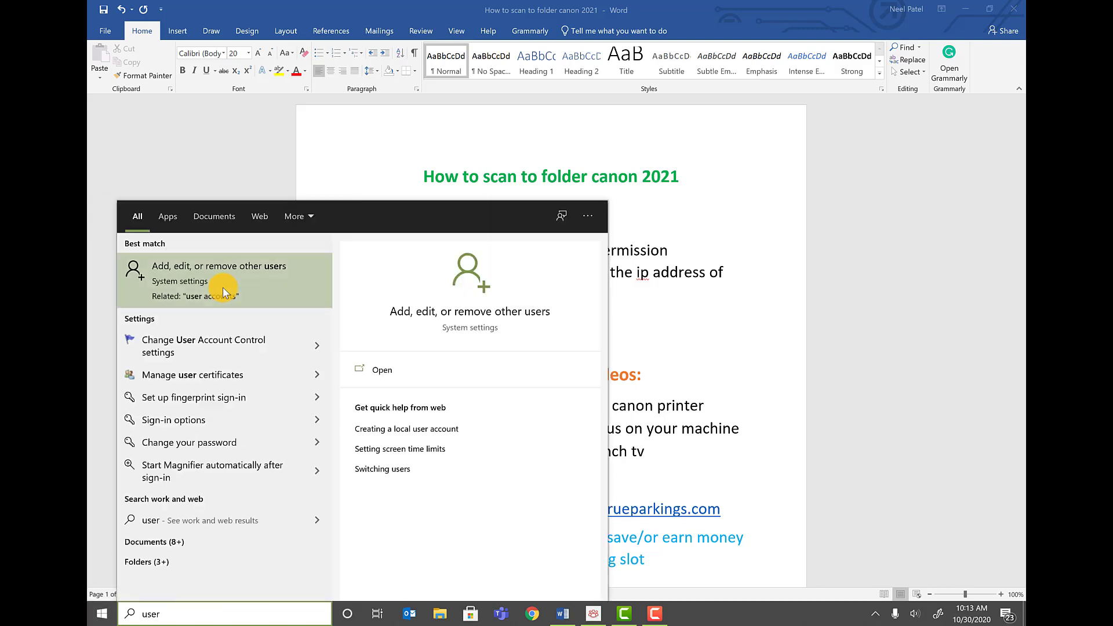
{"action": "left_click", "coordinate": [176, 285]}
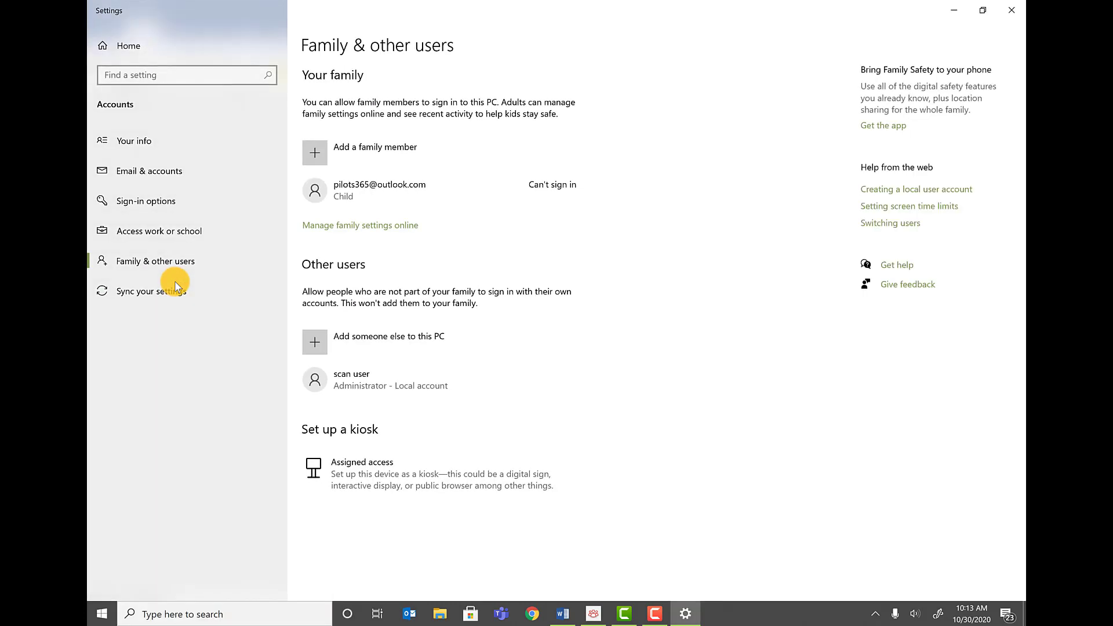
Step: Add a local user 'Scan 2' without a Microsoft account and enter its password twice
{"action": "left_click", "coordinate": [314, 343]}
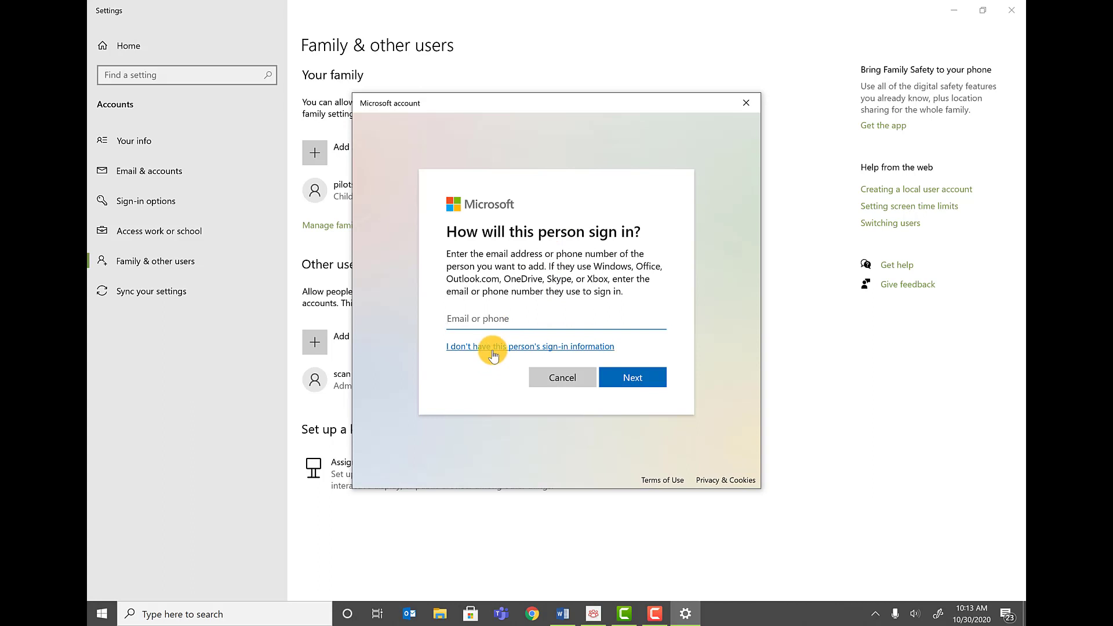
{"action": "left_click", "coordinate": [493, 350]}
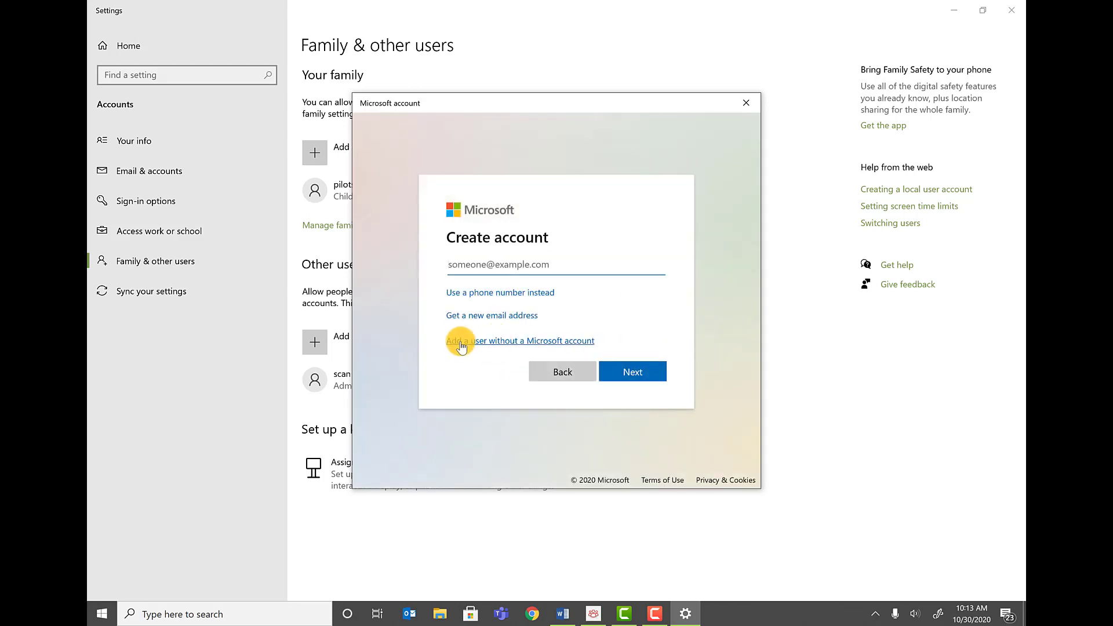
{"action": "left_click", "coordinate": [475, 345]}
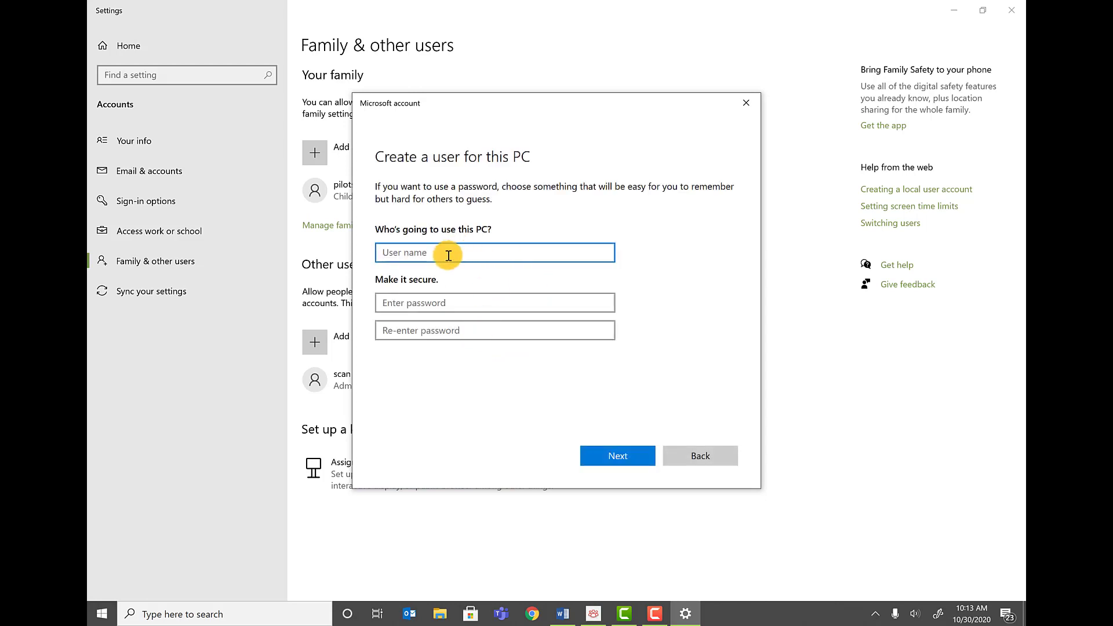
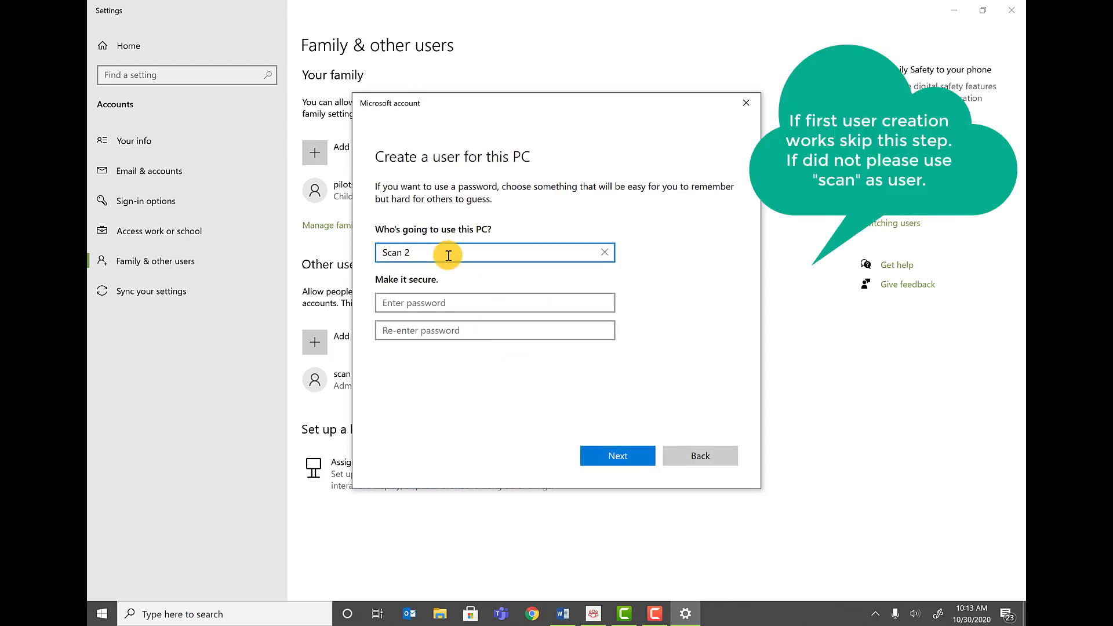
{"action": "key", "text": "Tab"}
{"action": "key", "text": "Tab"}
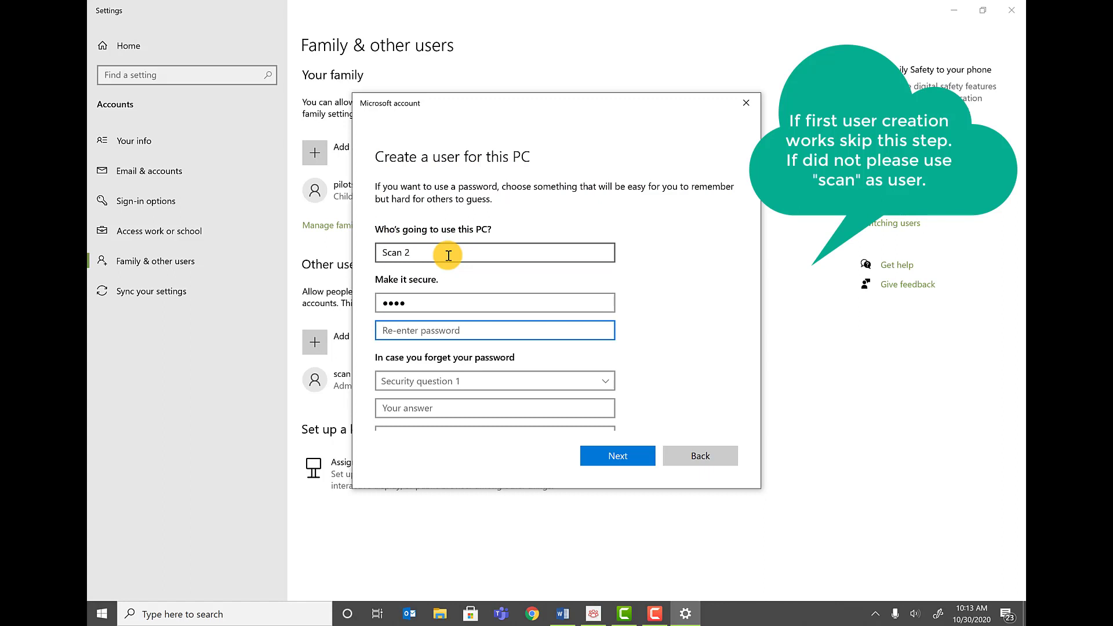
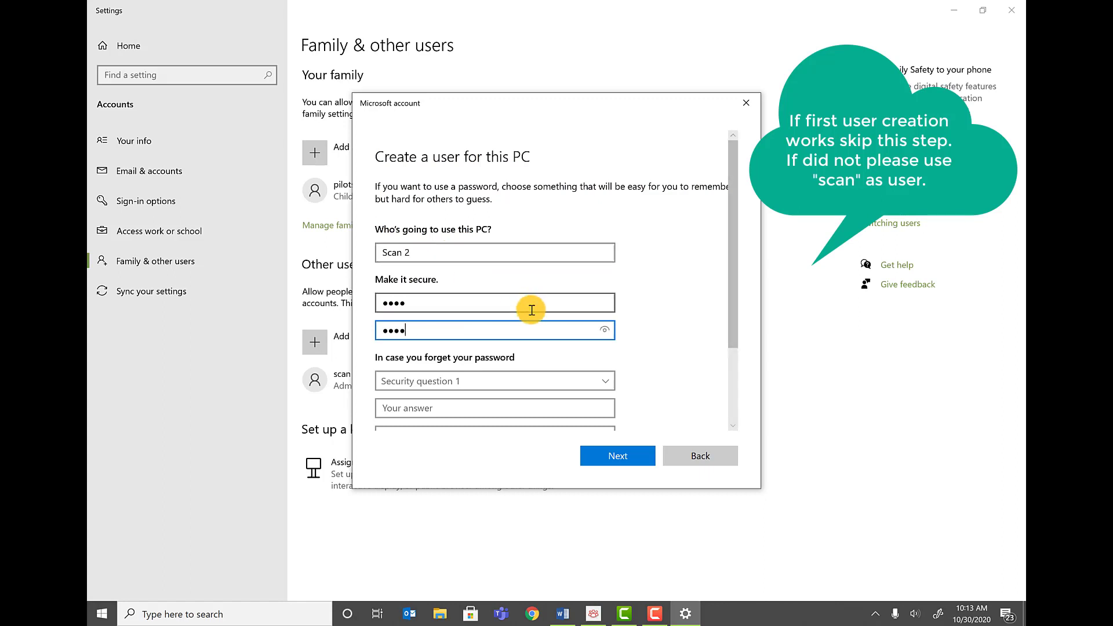
Step: Answer the first pet's name, childhood nickname and oldest cousin security questions, then submit
{"action": "scroll", "coordinate": [531, 310], "scroll_direction": "down", "scroll_amount": 2}
{"action": "left_click", "coordinate": [474, 280]}
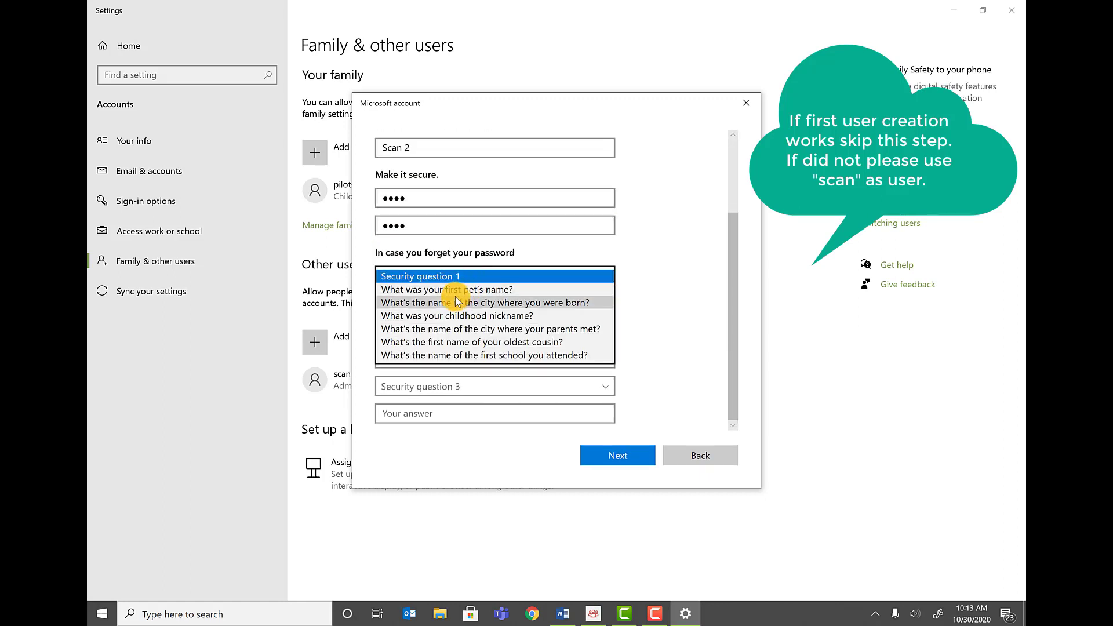
{"action": "left_click", "coordinate": [455, 289]}
{"action": "left_click", "coordinate": [447, 301]}
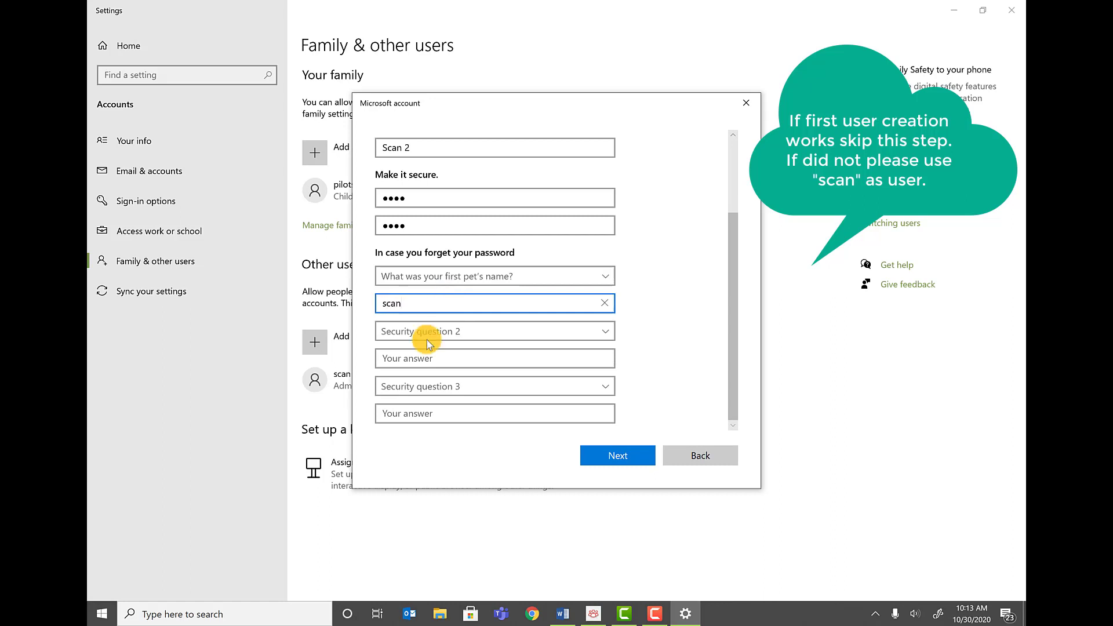
{"action": "left_click", "coordinate": [429, 343]}
{"action": "left_click", "coordinate": [419, 373]}
{"action": "left_click", "coordinate": [432, 357]}
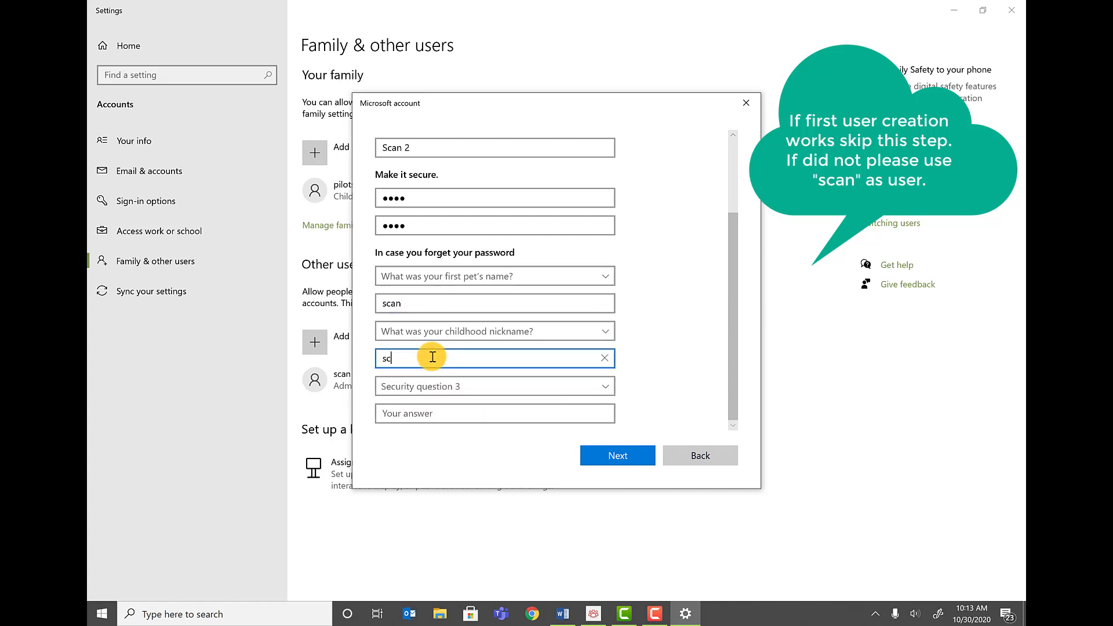
{"action": "left_click", "coordinate": [400, 386]}
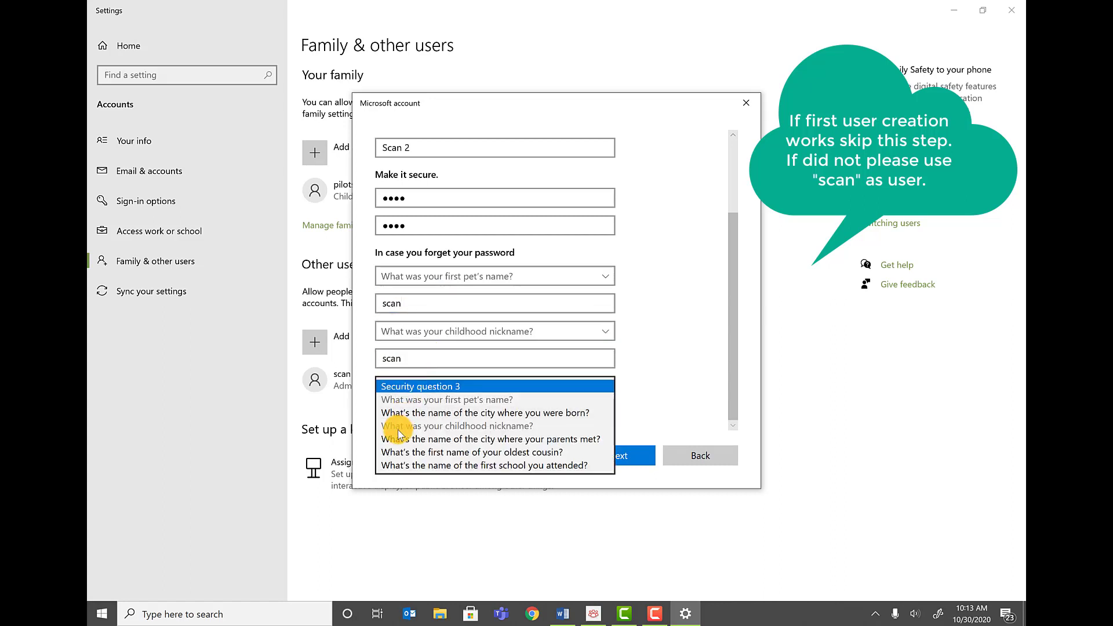
{"action": "left_click", "coordinate": [399, 453]}
{"action": "left_click", "coordinate": [400, 415]}
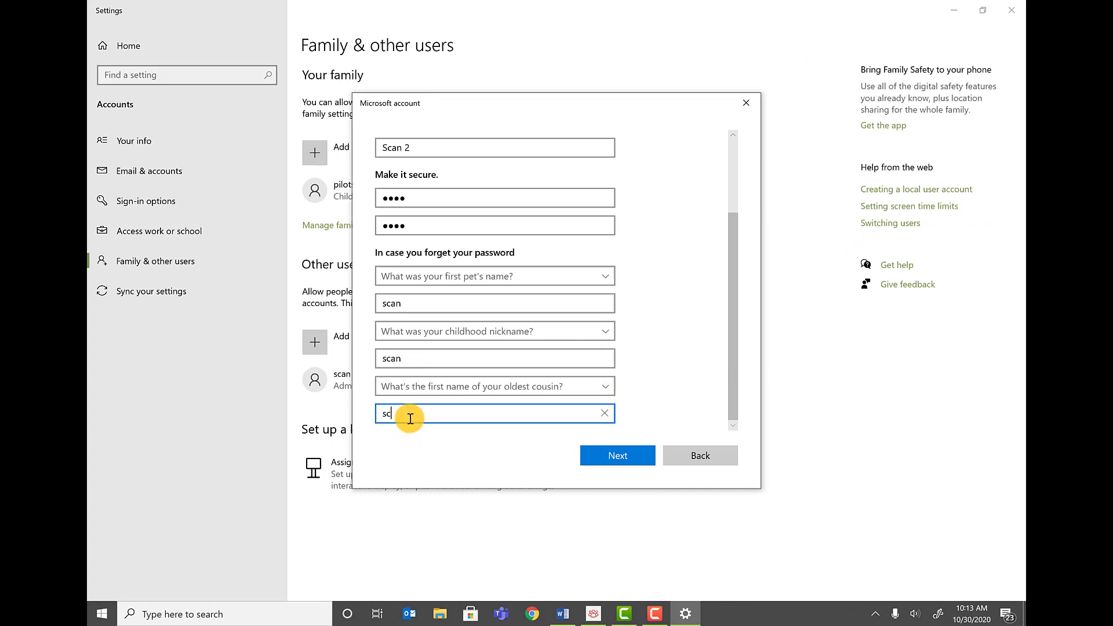
{"action": "left_click", "coordinate": [651, 457]}
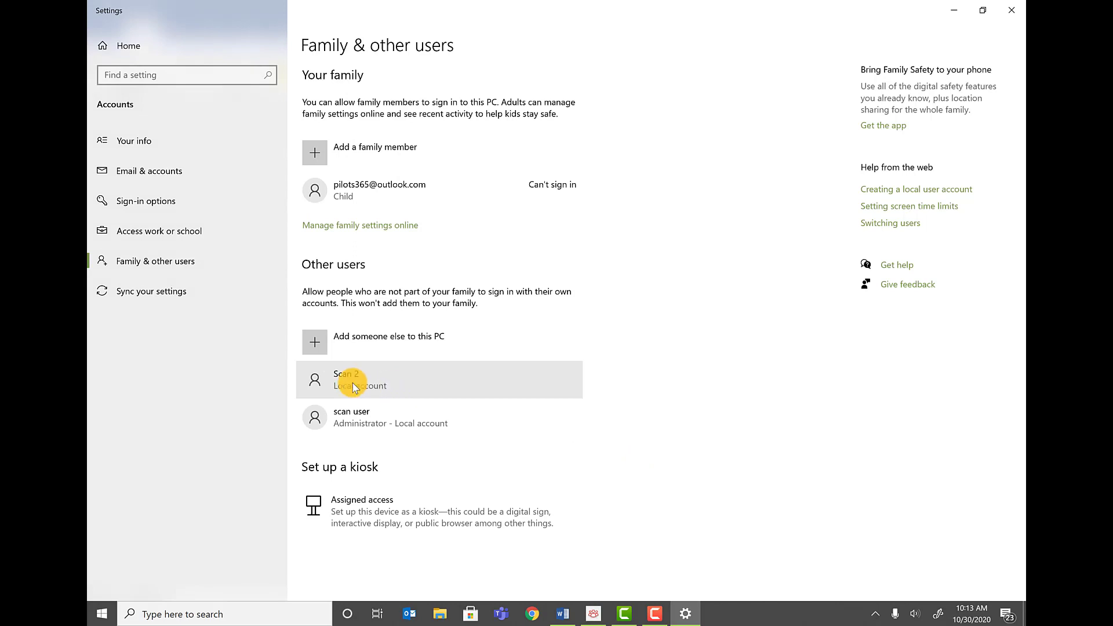
Step: Change Scan 2's account type to Administrator and close Settings
{"action": "left_click", "coordinate": [334, 380]}
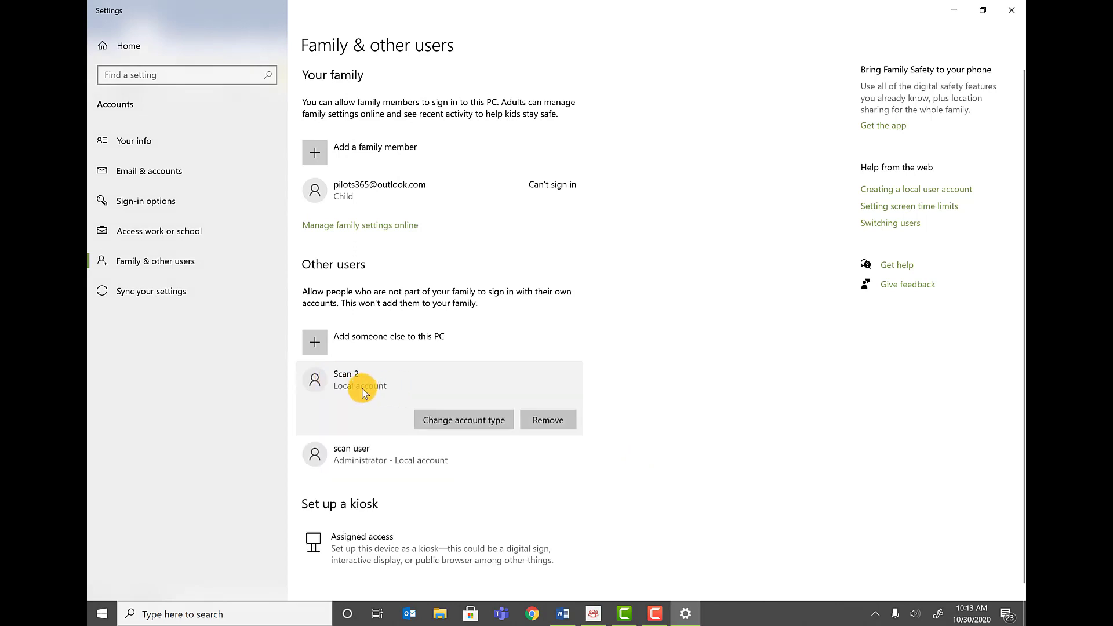
{"action": "left_click", "coordinate": [430, 416]}
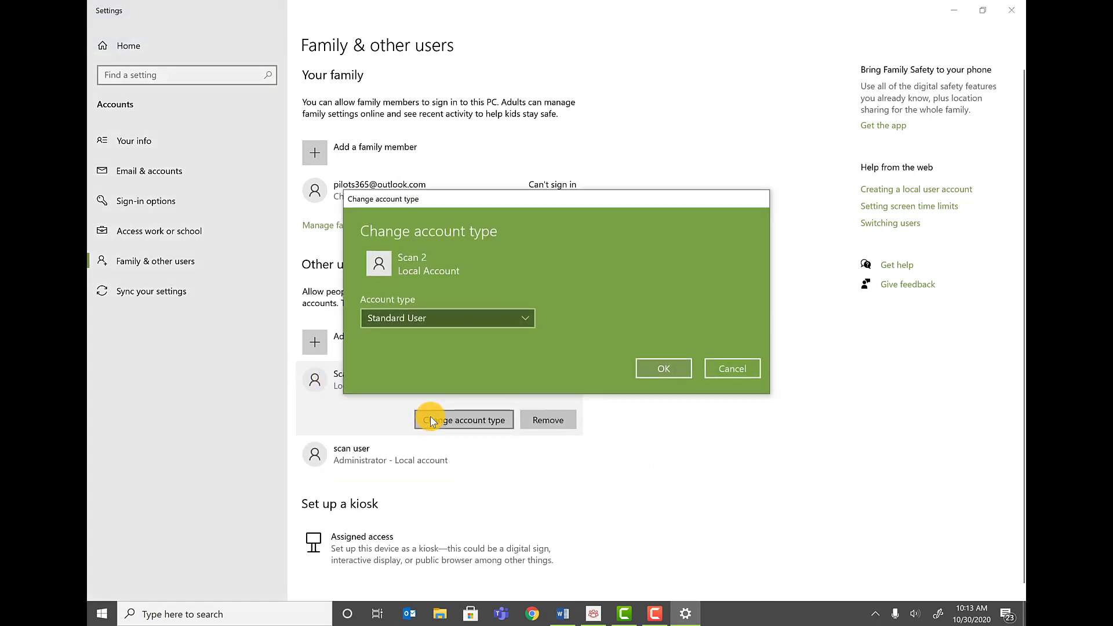
{"action": "left_click", "coordinate": [464, 320]}
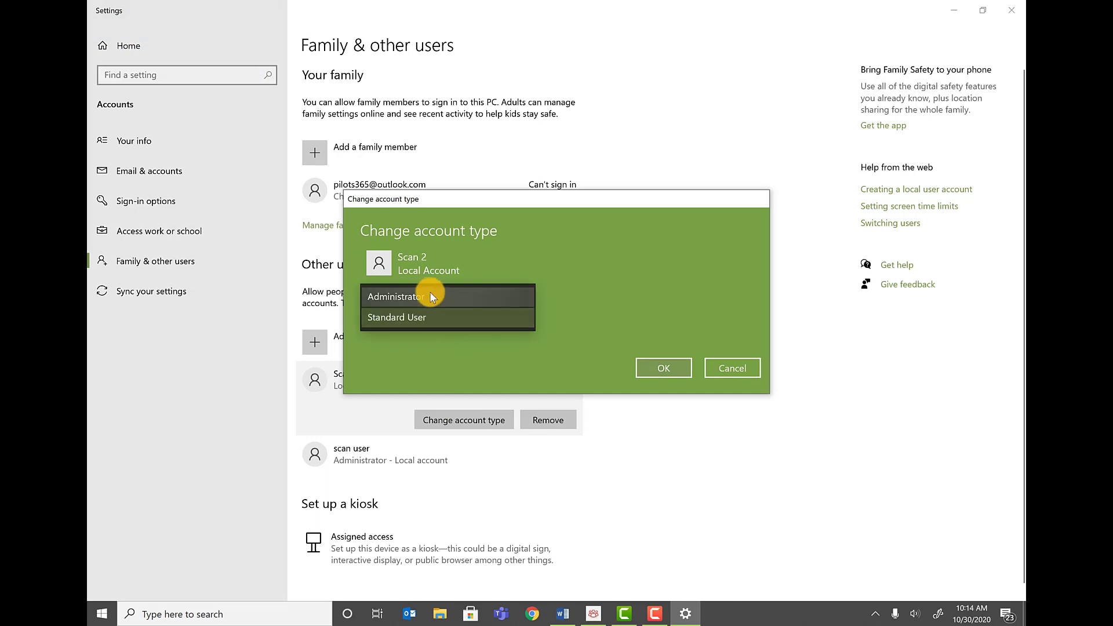
{"action": "left_click", "coordinate": [430, 296]}
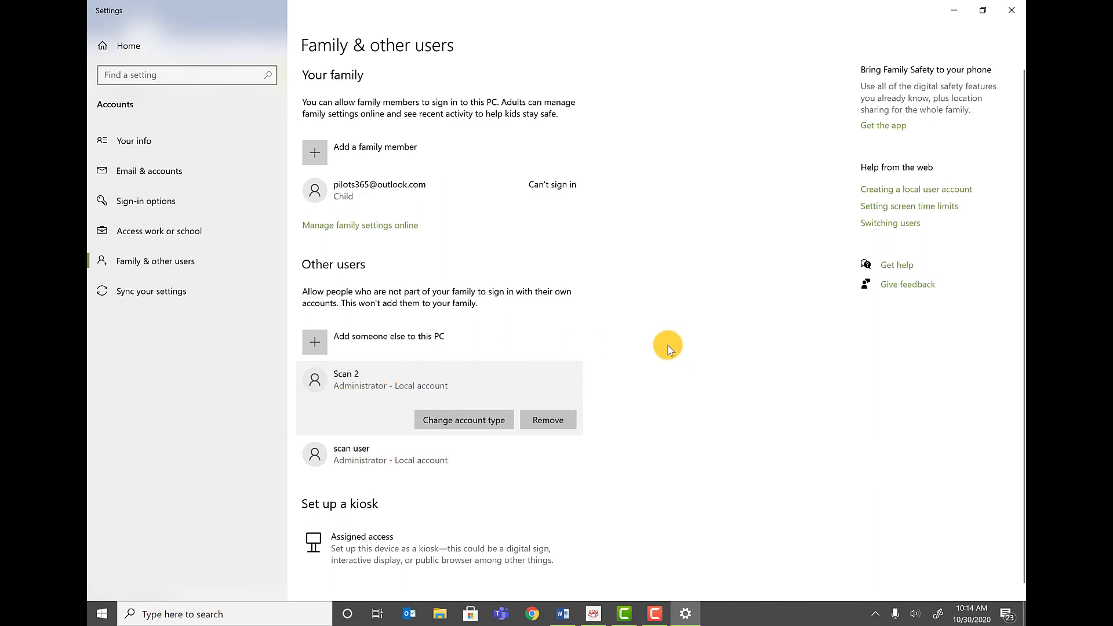
{"action": "left_click", "coordinate": [1011, 10]}
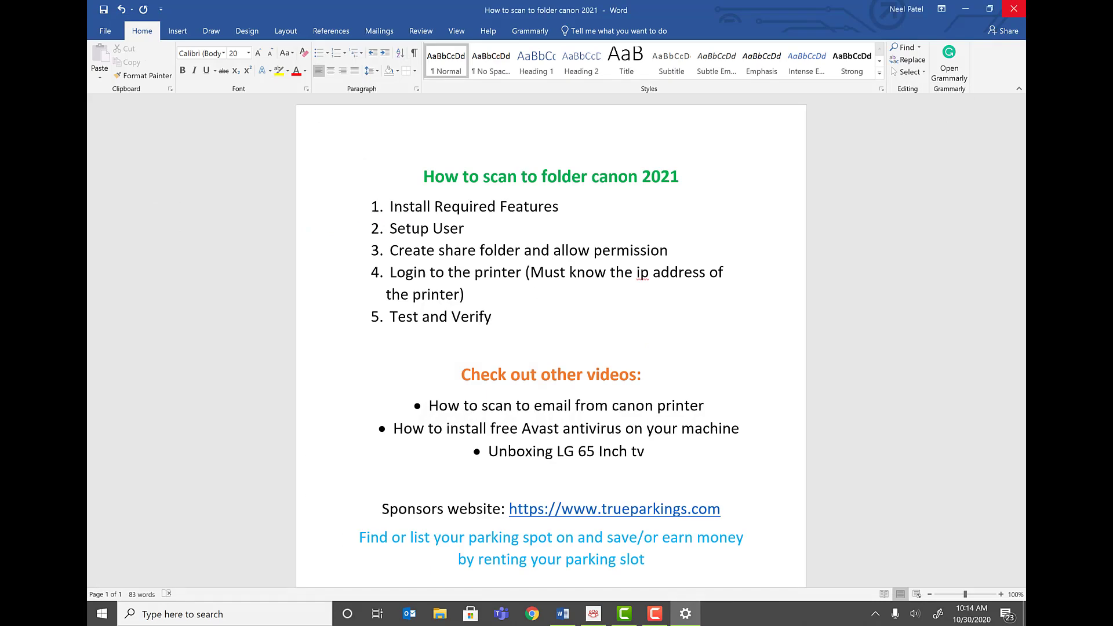
Step: In File Explorer, create a new folder named 'scan' at the root of Local Disk (C:)
{"action": "left_click", "coordinate": [439, 614]}
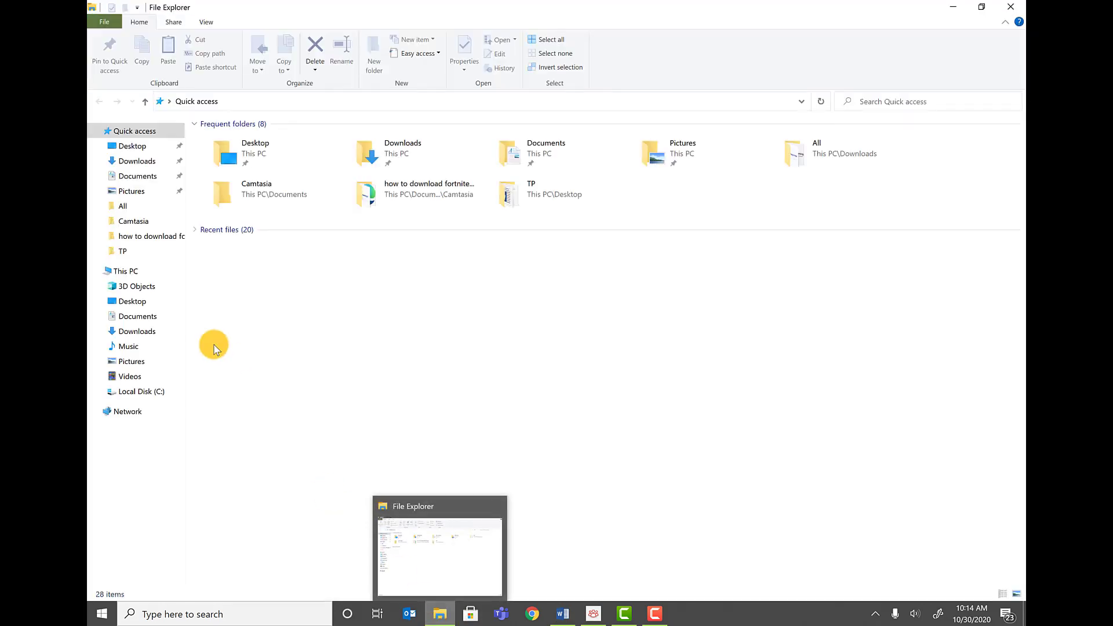
{"action": "left_click", "coordinate": [132, 273]}
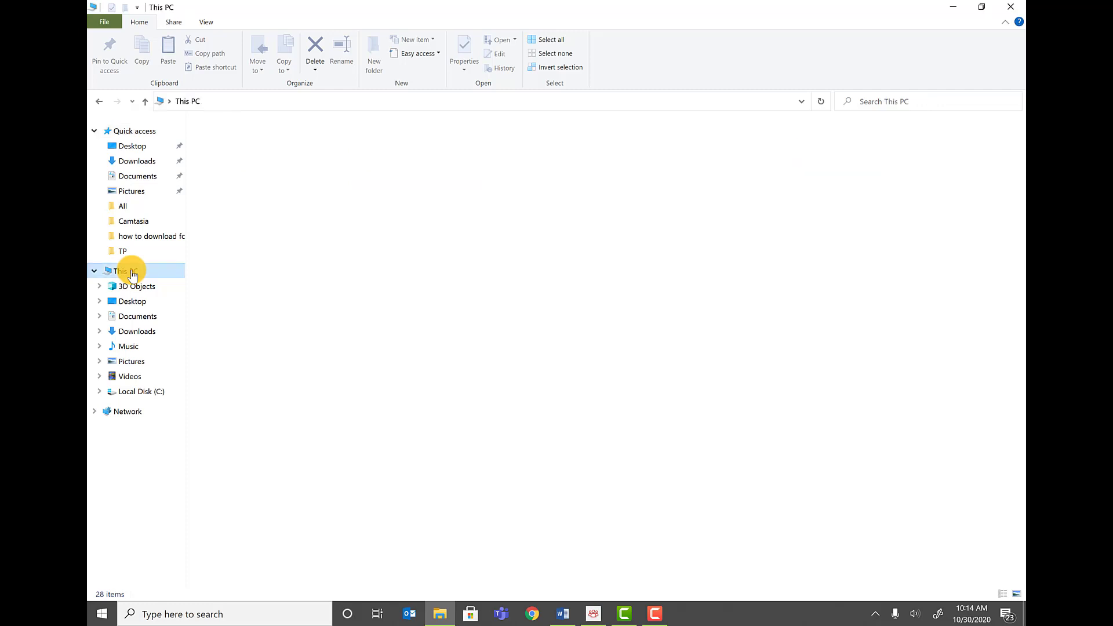
{"action": "left_click", "coordinate": [252, 223]}
{"action": "double_click", "coordinate": [251, 223]}
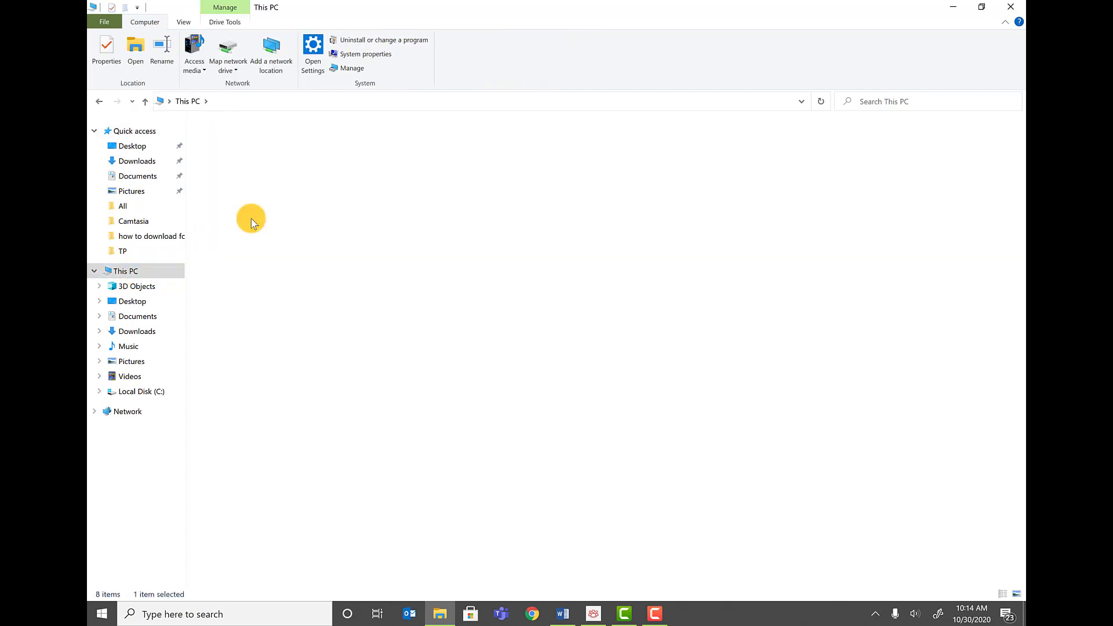
{"action": "right_click", "coordinate": [282, 264]}
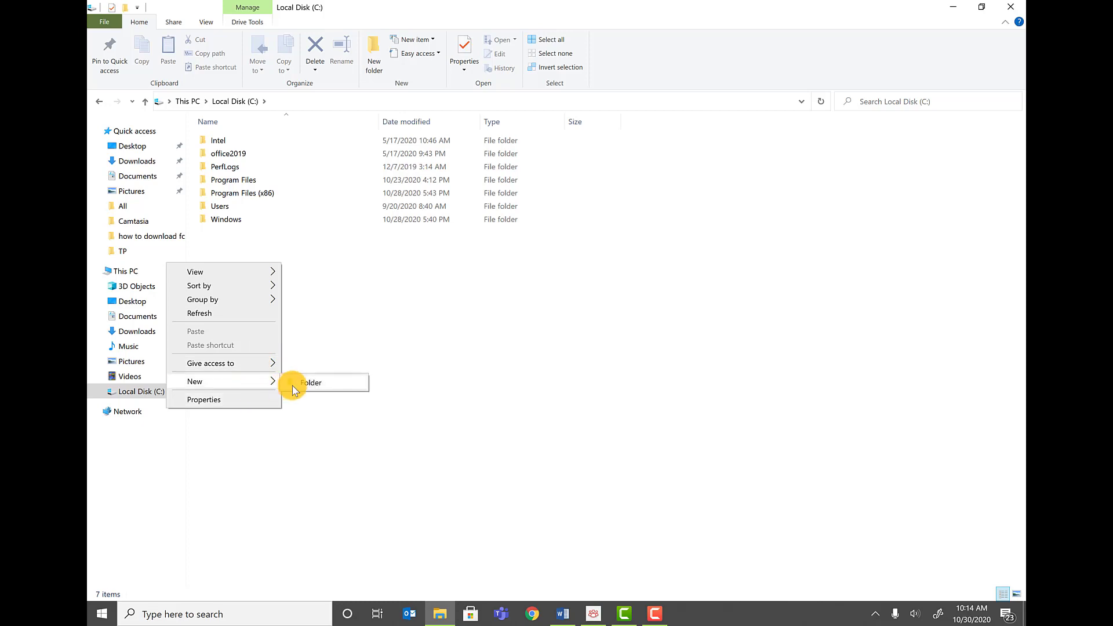
{"action": "left_click", "coordinate": [292, 385]}
{"action": "type", "text": "scan"}
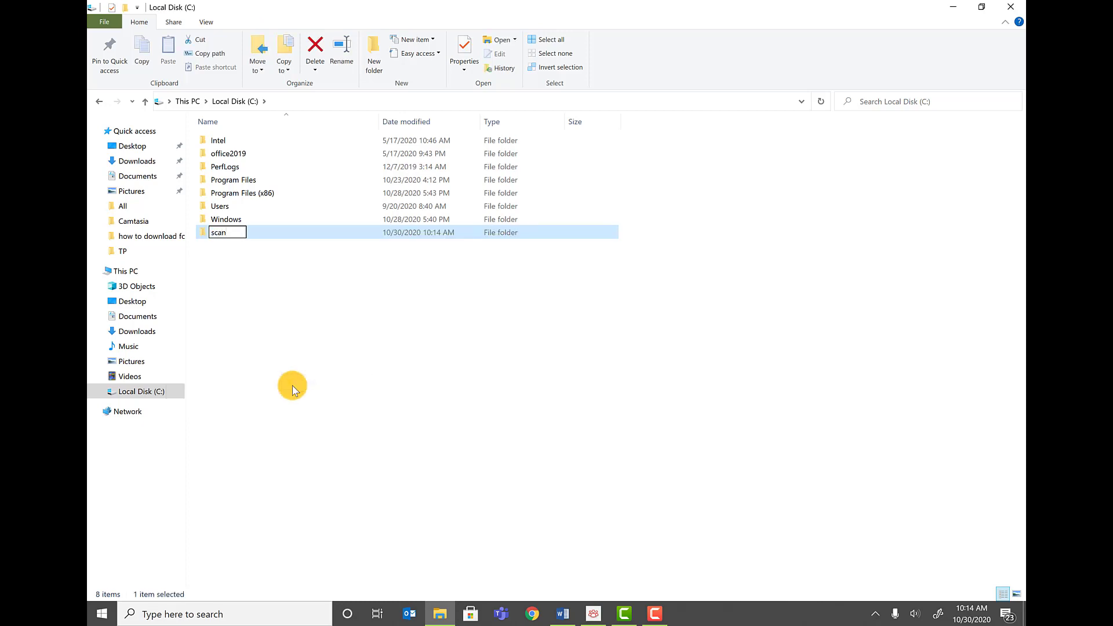
{"action": "key", "text": "Return"}
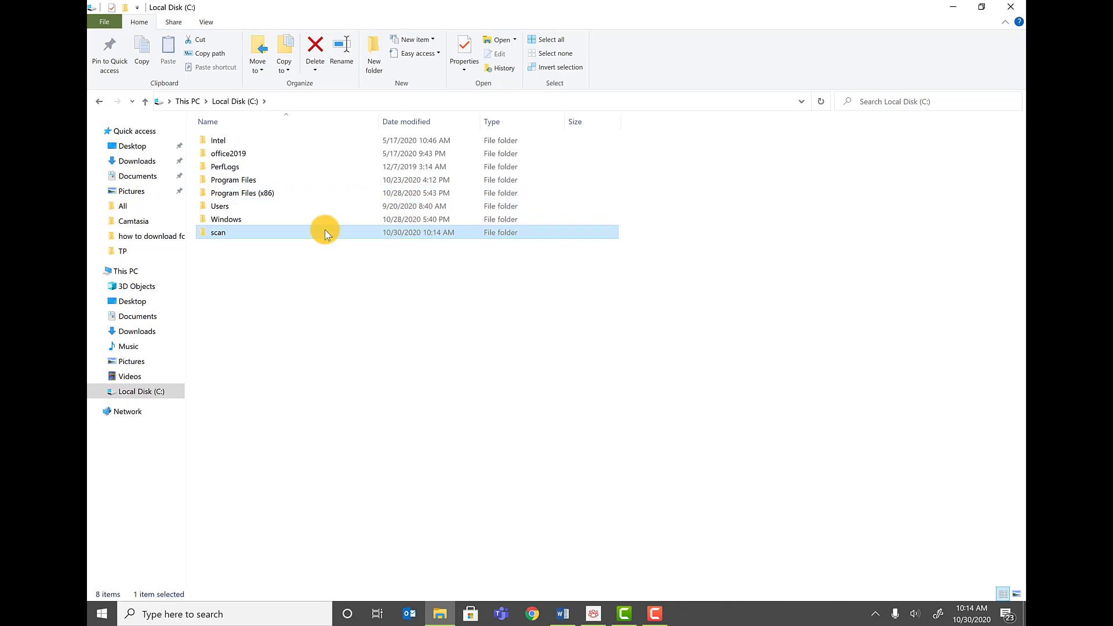
Step: Start sharing the scan folder and add scan user to its share list
{"action": "right_click", "coordinate": [324, 233]}
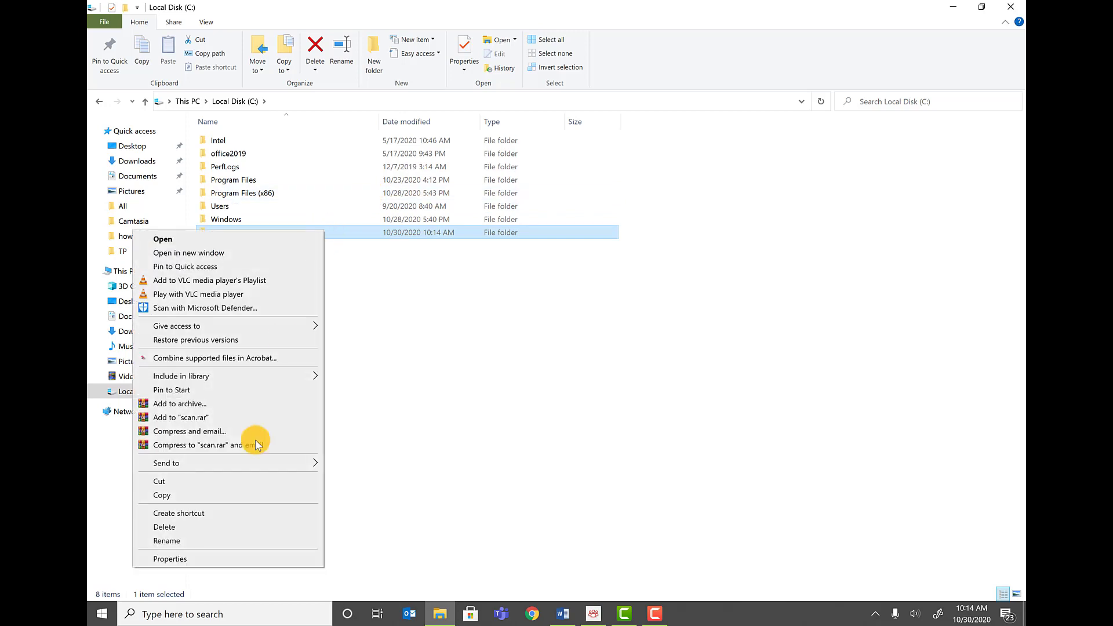
{"action": "left_click", "coordinate": [169, 559]}
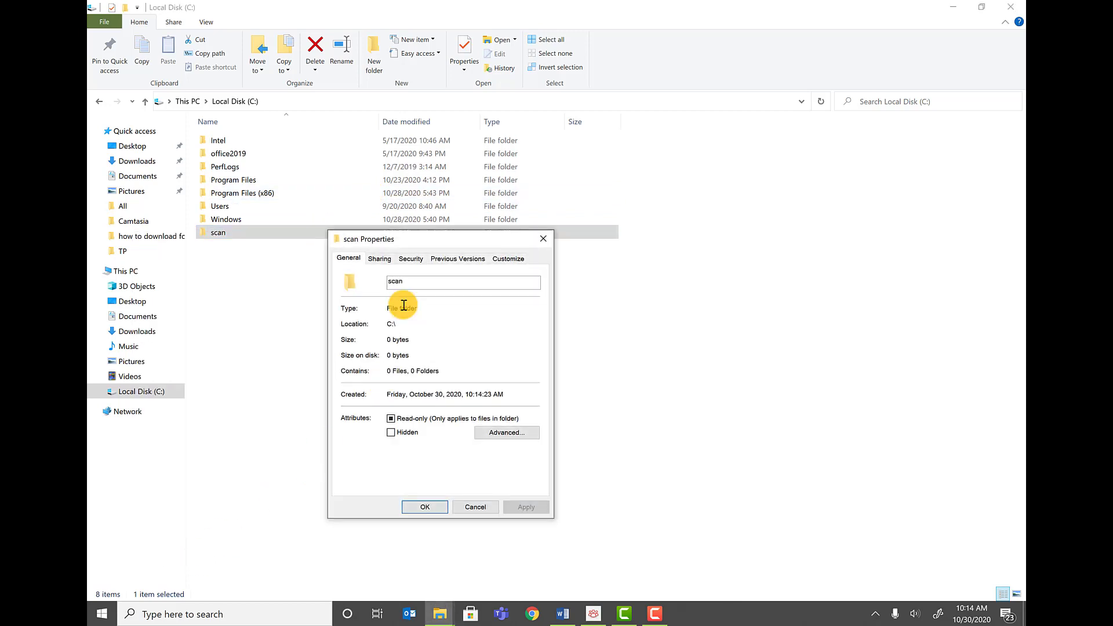
{"action": "left_click", "coordinate": [375, 259]}
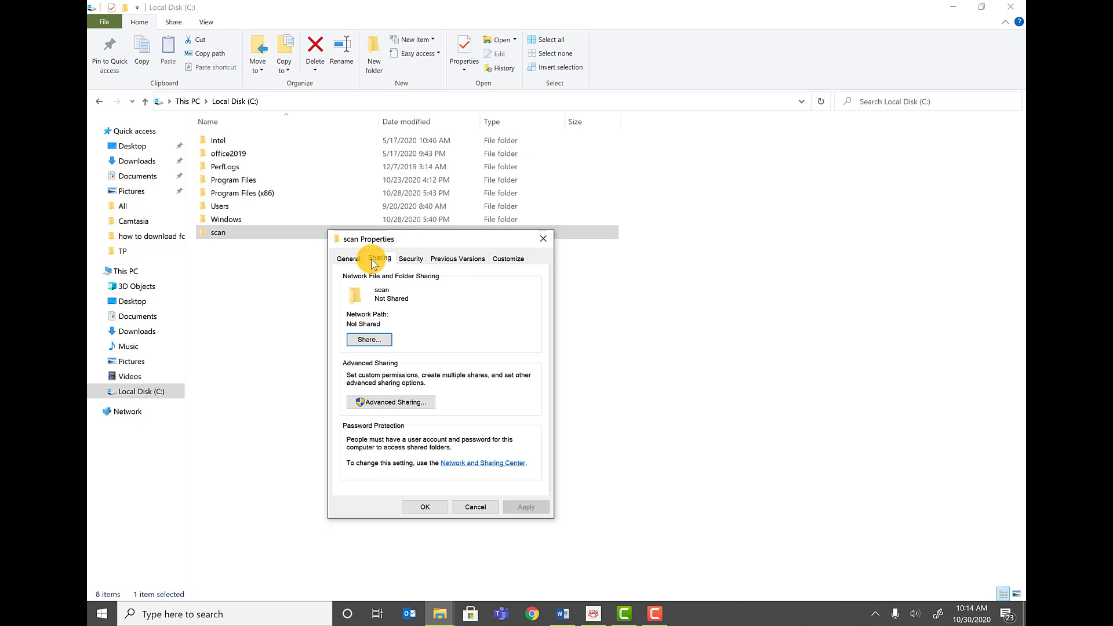
{"action": "left_click", "coordinate": [364, 340]}
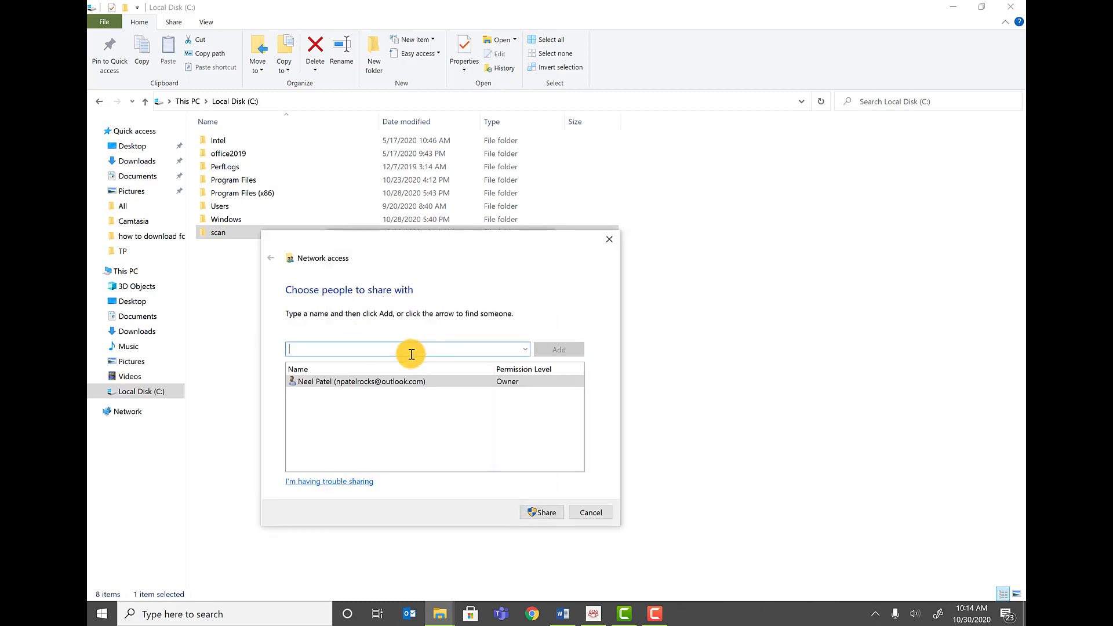
{"action": "type", "text": "scan"}
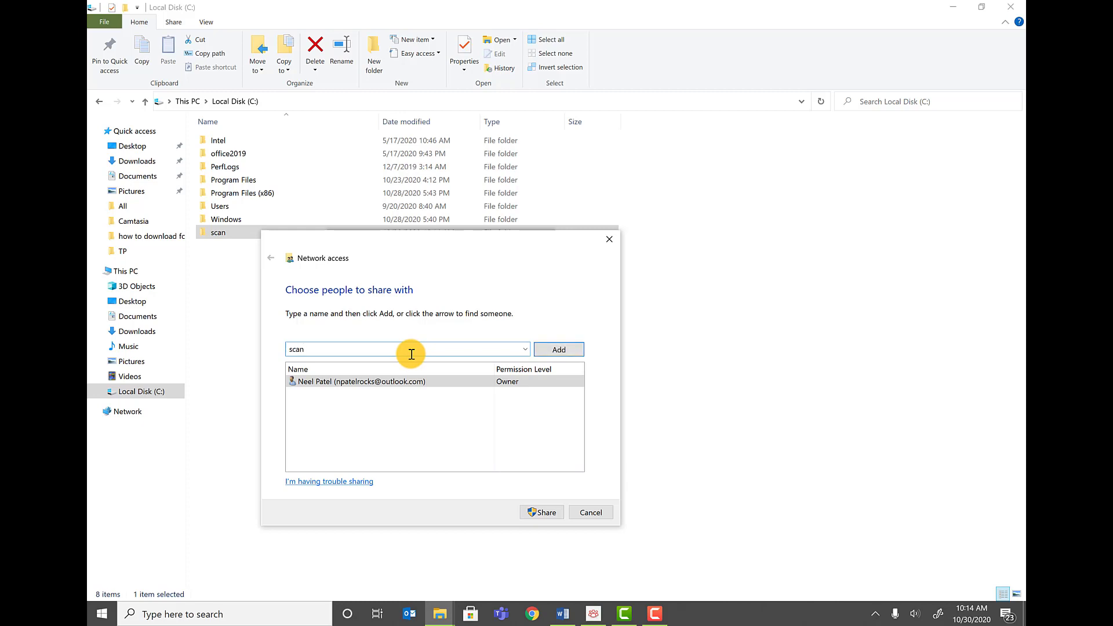
{"action": "left_click", "coordinate": [551, 350]}
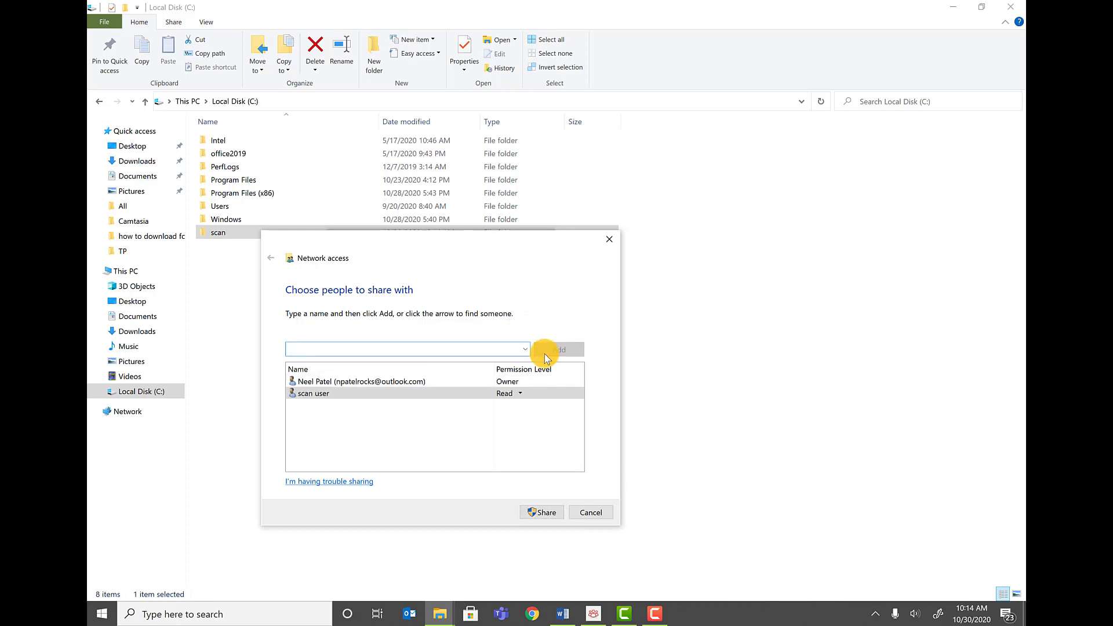
Step: Give scan user Read/Write, share the folder as \\SURFACE\scan, and reopen its Properties
{"action": "left_click", "coordinate": [522, 394]}
{"action": "left_click", "coordinate": [551, 406]}
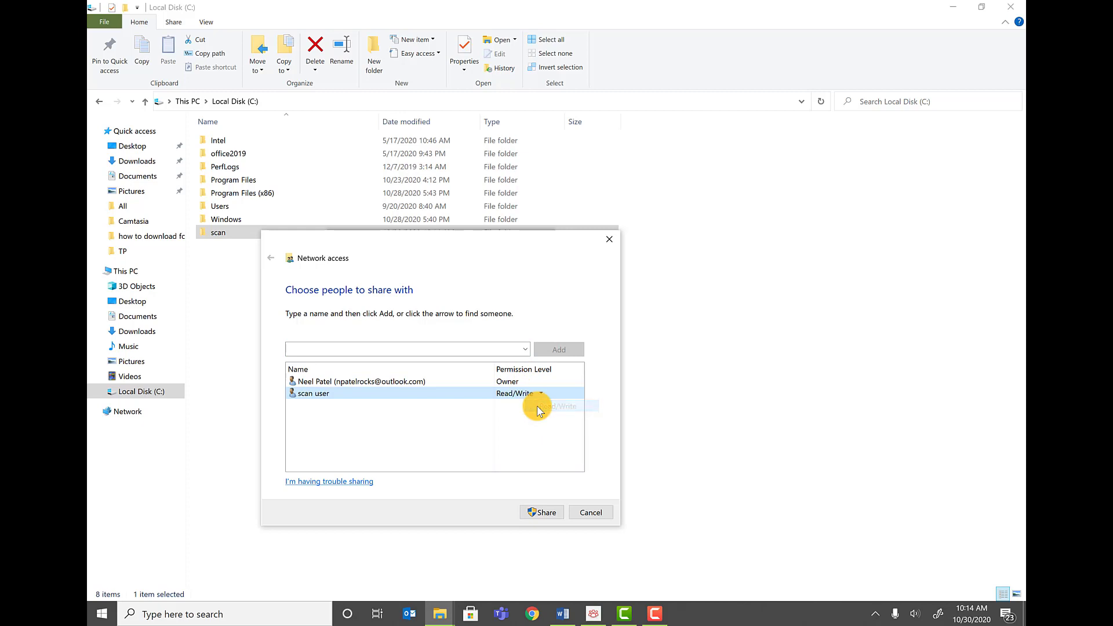
{"action": "left_click", "coordinate": [534, 513]}
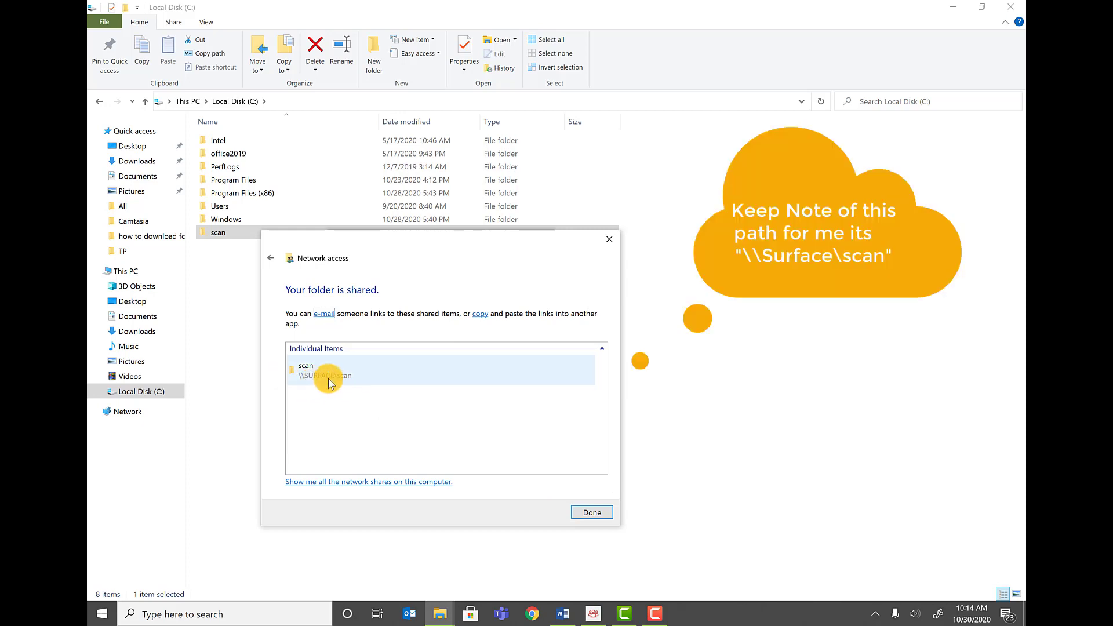
{"action": "left_click", "coordinate": [592, 512]}
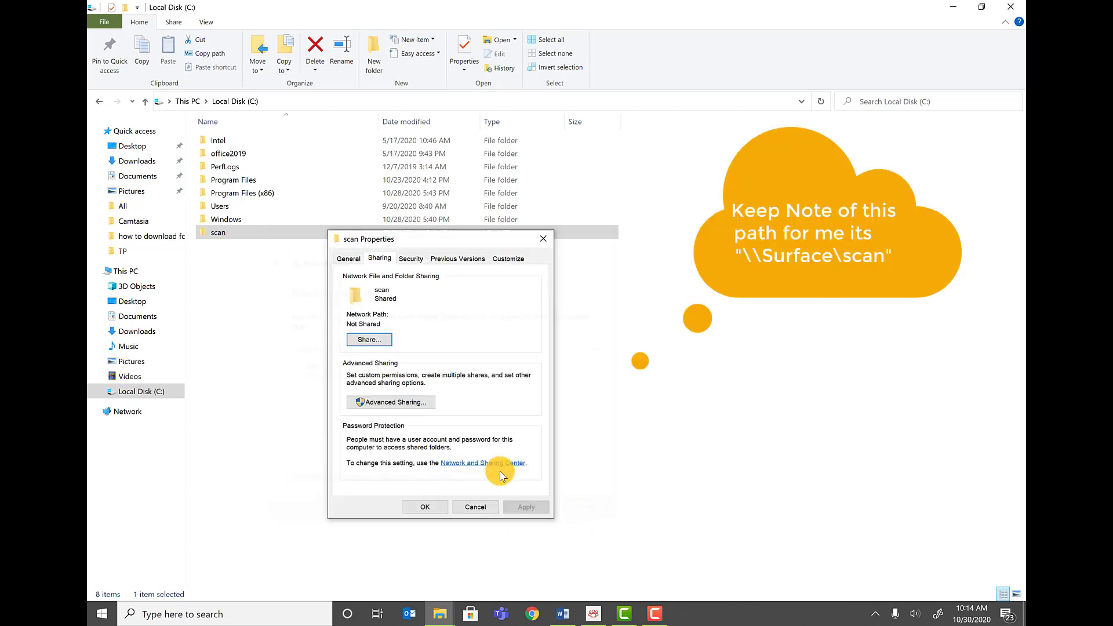
{"action": "left_click", "coordinate": [467, 507]}
{"action": "right_click", "coordinate": [227, 235]}
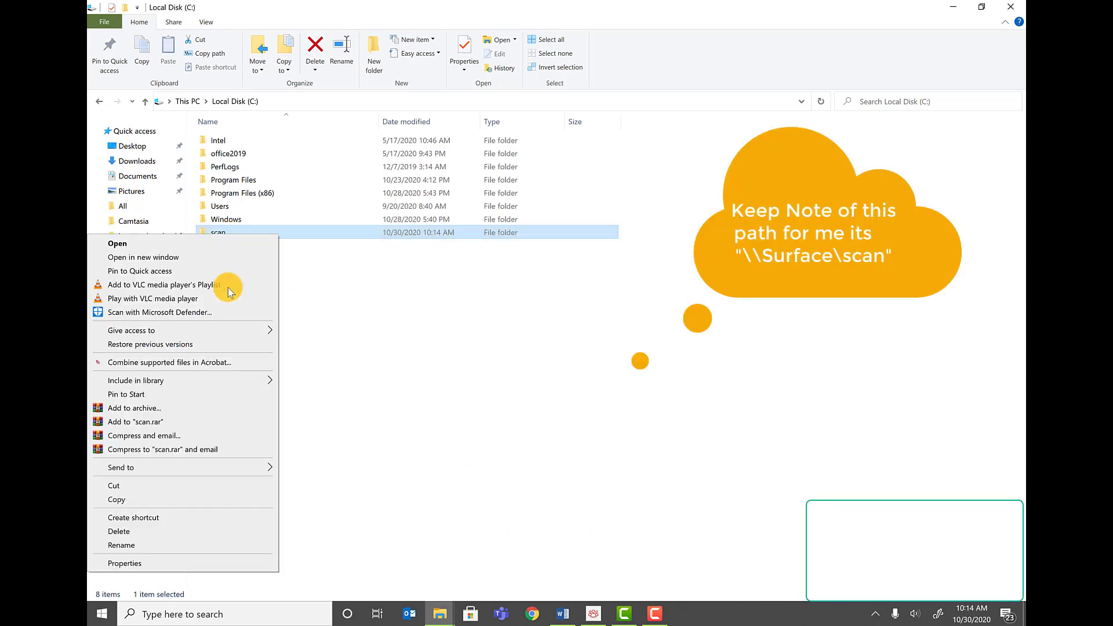
{"action": "left_click", "coordinate": [200, 564]}
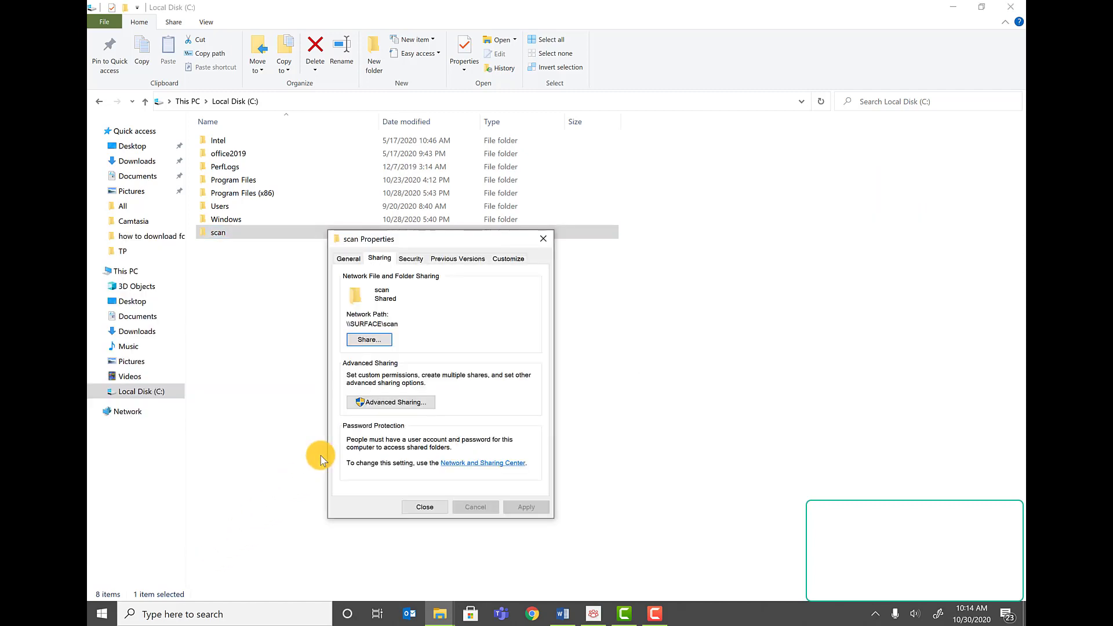
Step: Add the scan account to the scan folder's advanced share permissions
{"action": "left_click", "coordinate": [368, 403]}
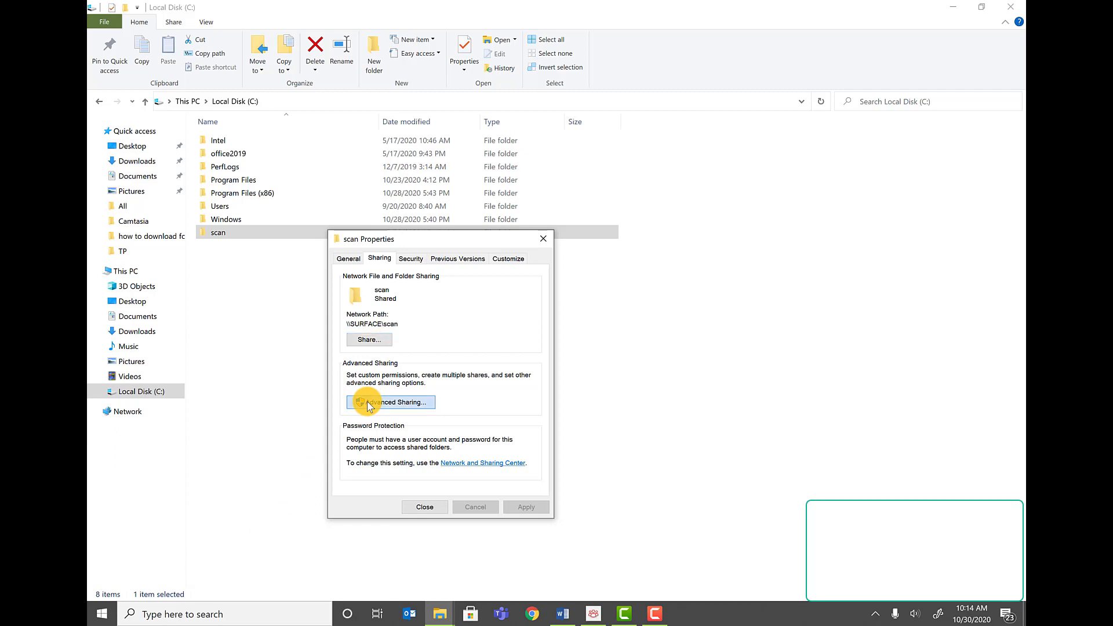
{"action": "left_click", "coordinate": [368, 430]}
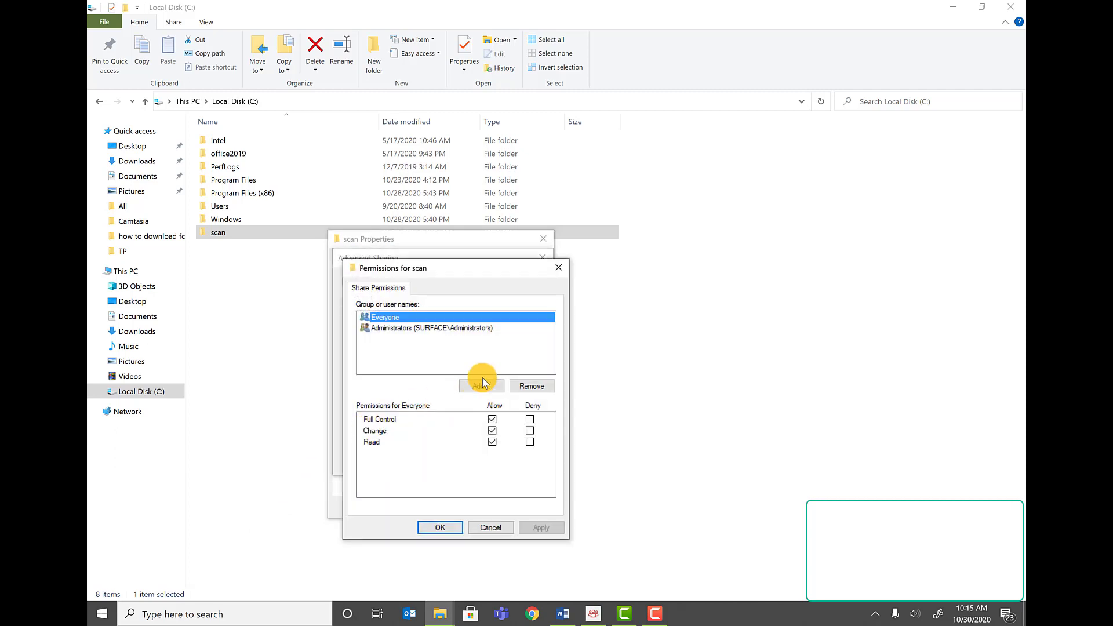
{"action": "left_click", "coordinate": [477, 387]}
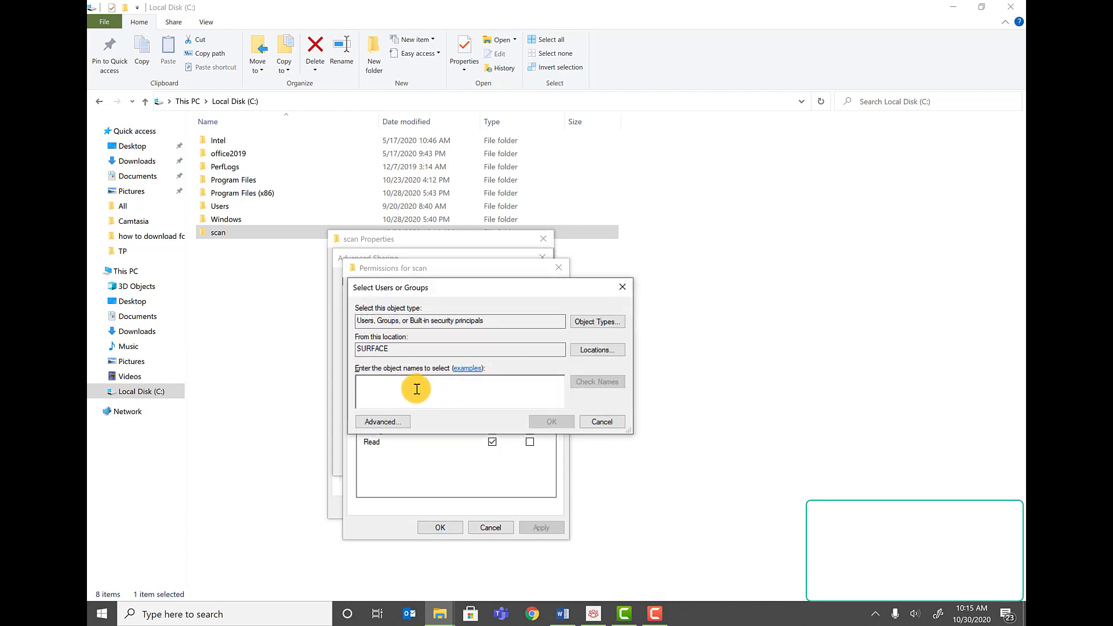
{"action": "type", "text": "scan"}
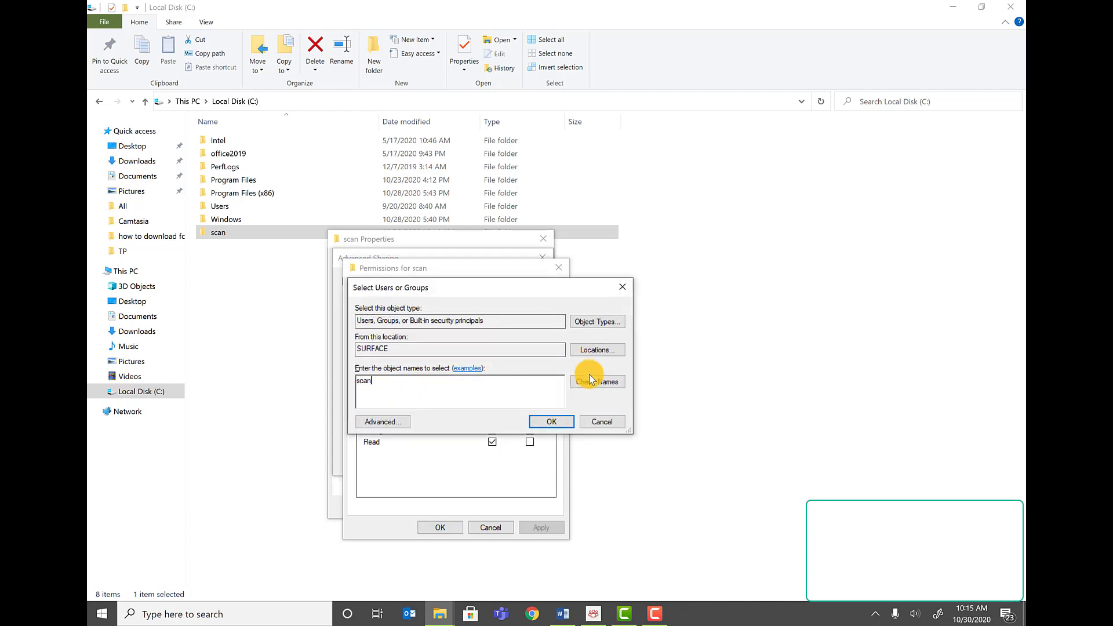
{"action": "left_click", "coordinate": [590, 388]}
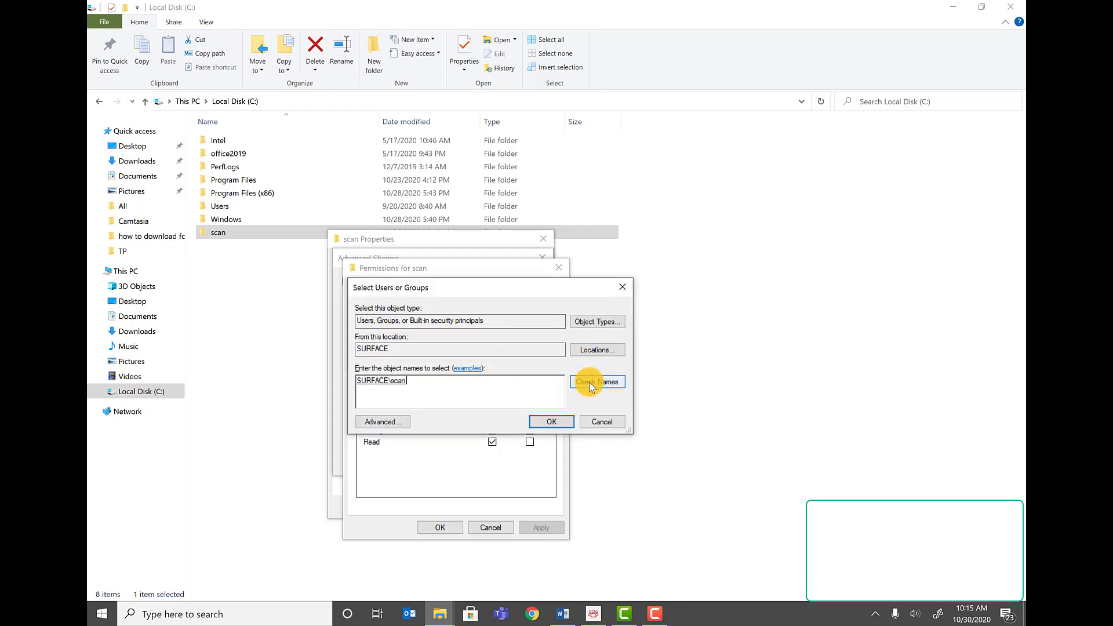
{"action": "left_click", "coordinate": [558, 421]}
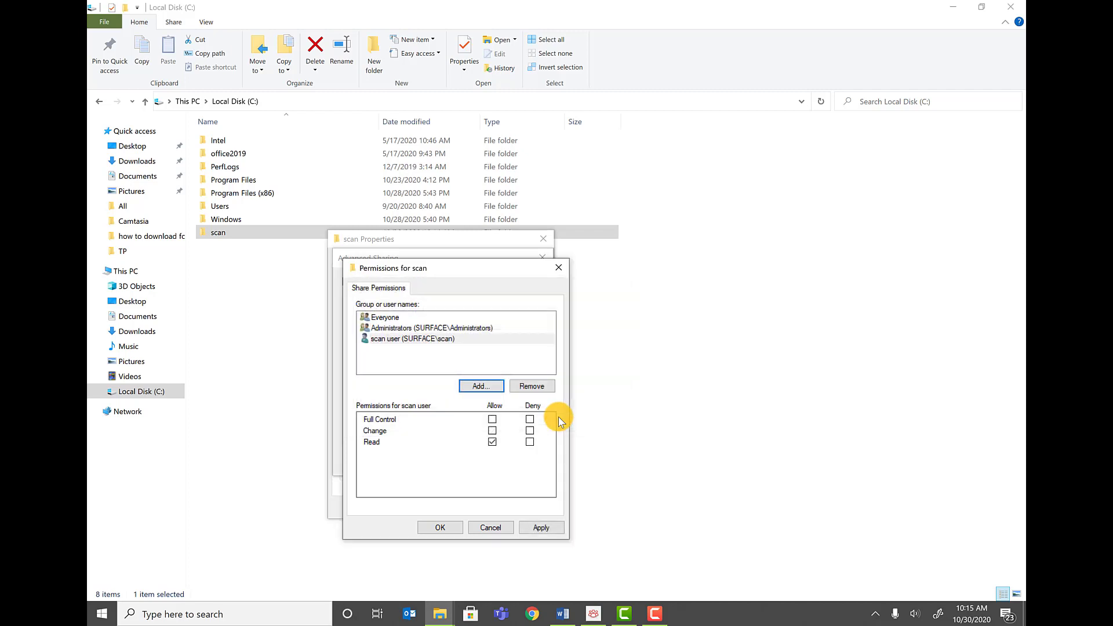
Step: Allow scan user Full Control on the share and close all the sharing dialogs
{"action": "left_click", "coordinate": [431, 339]}
{"action": "left_click", "coordinate": [492, 420]}
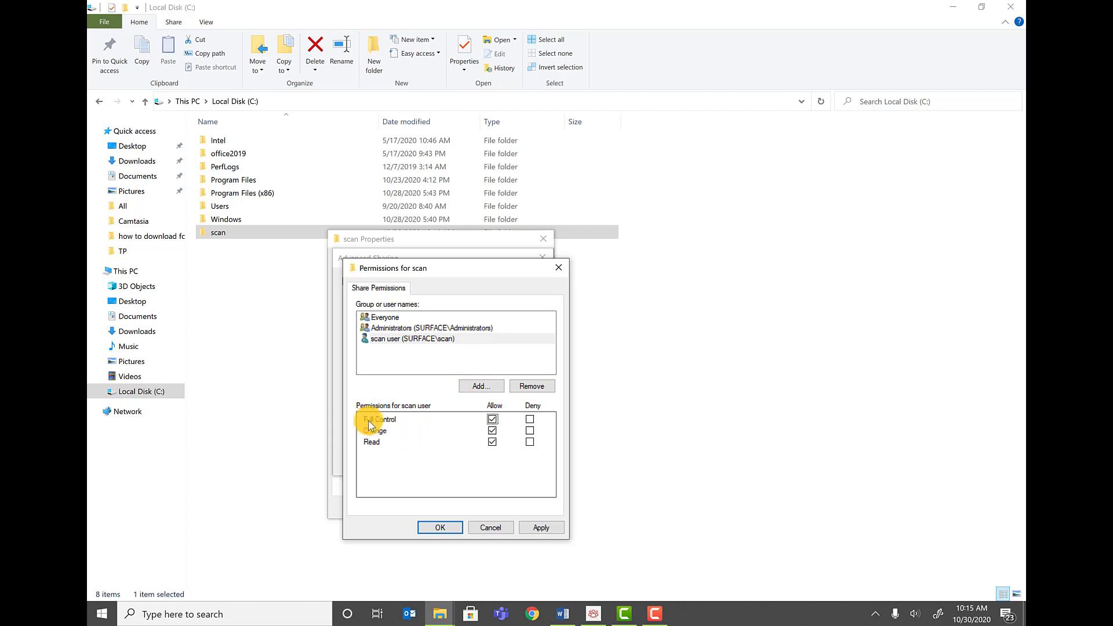
{"action": "left_click", "coordinate": [438, 528]}
{"action": "left_click", "coordinate": [522, 460]}
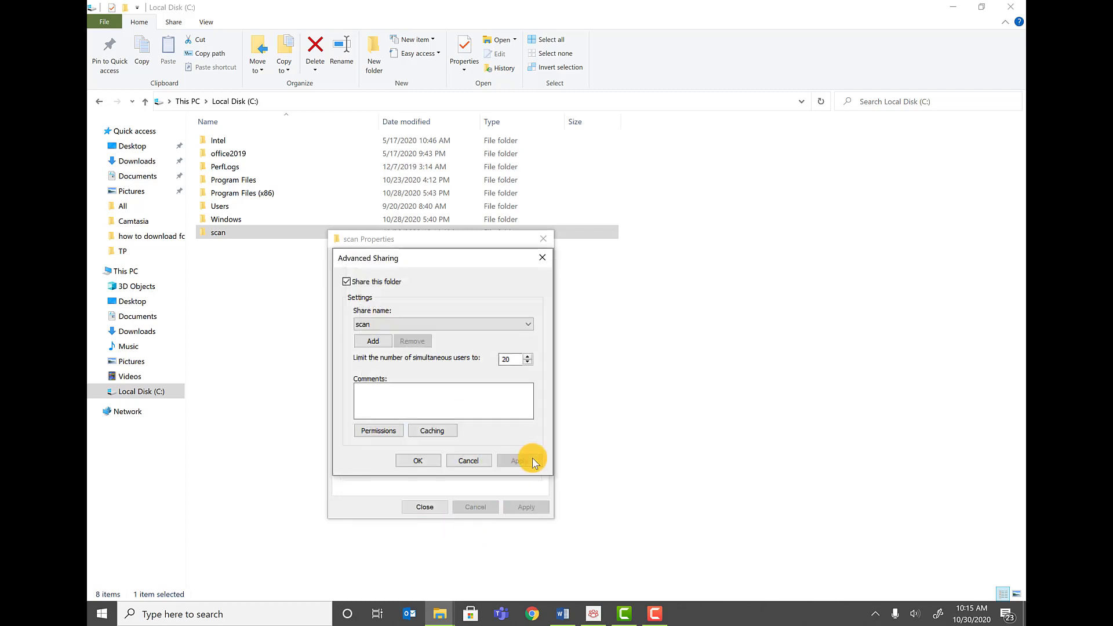
{"action": "left_click", "coordinate": [417, 461]}
{"action": "left_click", "coordinate": [424, 506]}
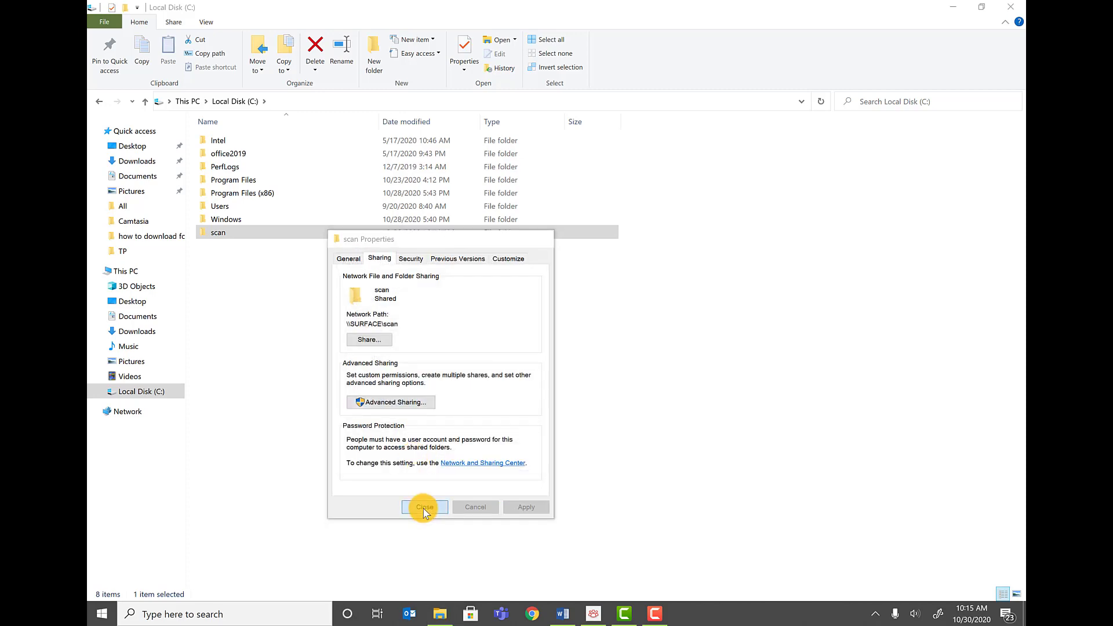
Step: Search for Control Panel and go to Devices and Printers
{"action": "left_click", "coordinate": [562, 614]}
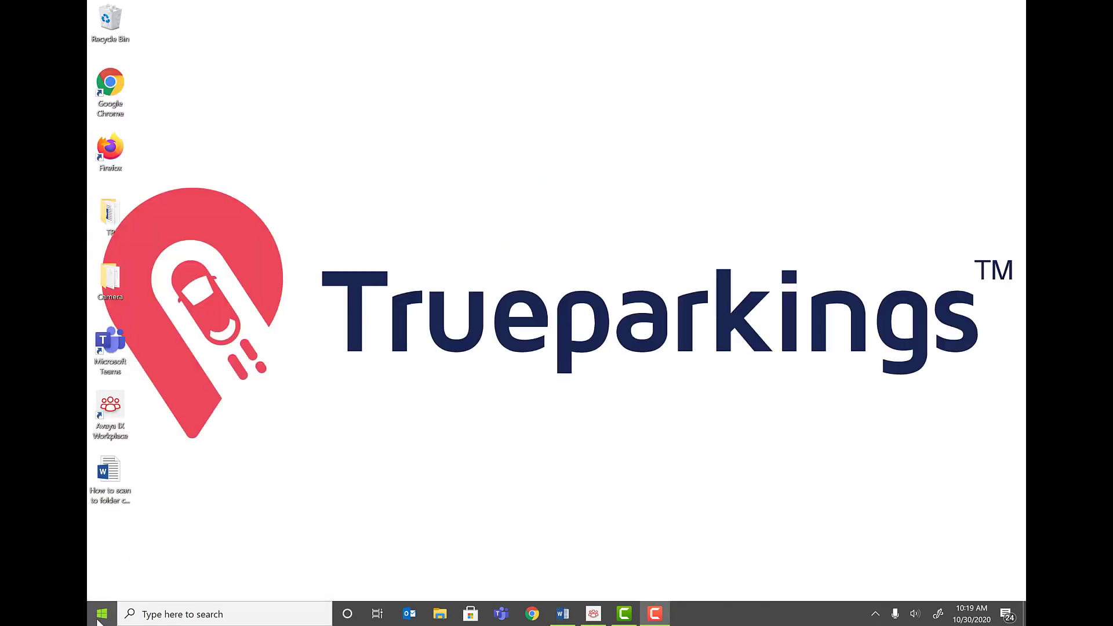
{"action": "left_click", "coordinate": [100, 619]}
{"action": "type", "text": "c"}
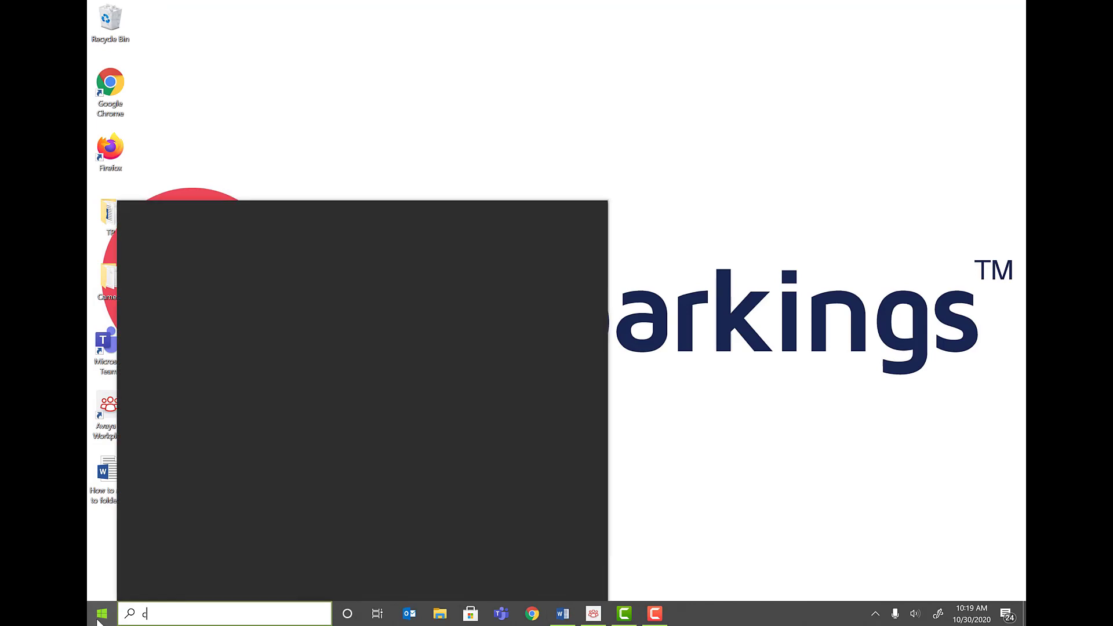
{"action": "type", "text": "ontrol"}
{"action": "key", "text": "Return"}
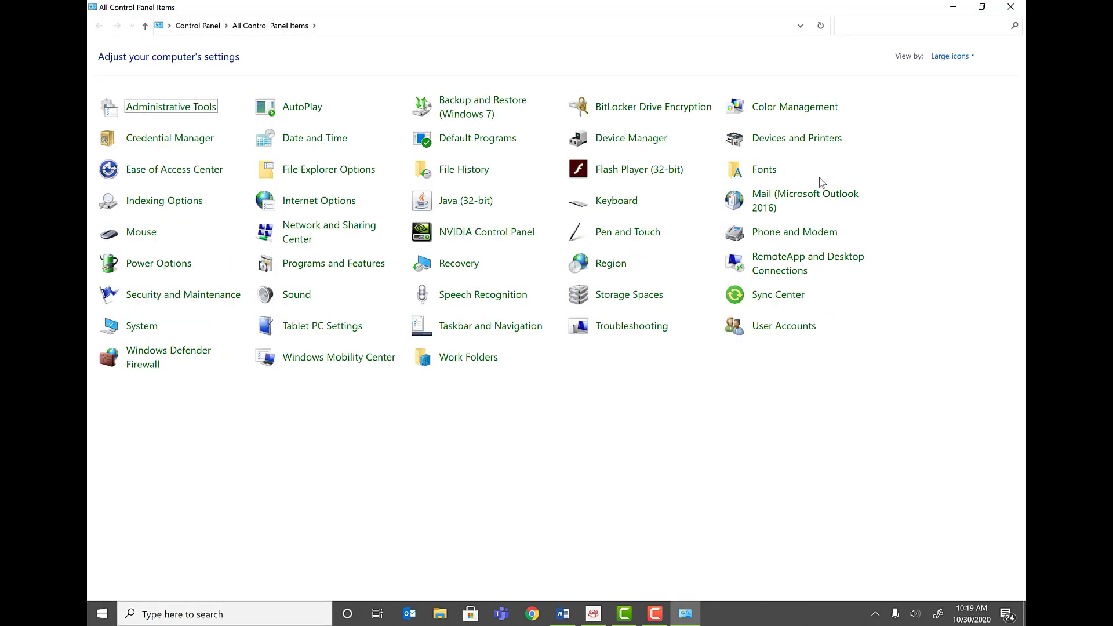
{"action": "left_click", "coordinate": [784, 143]}
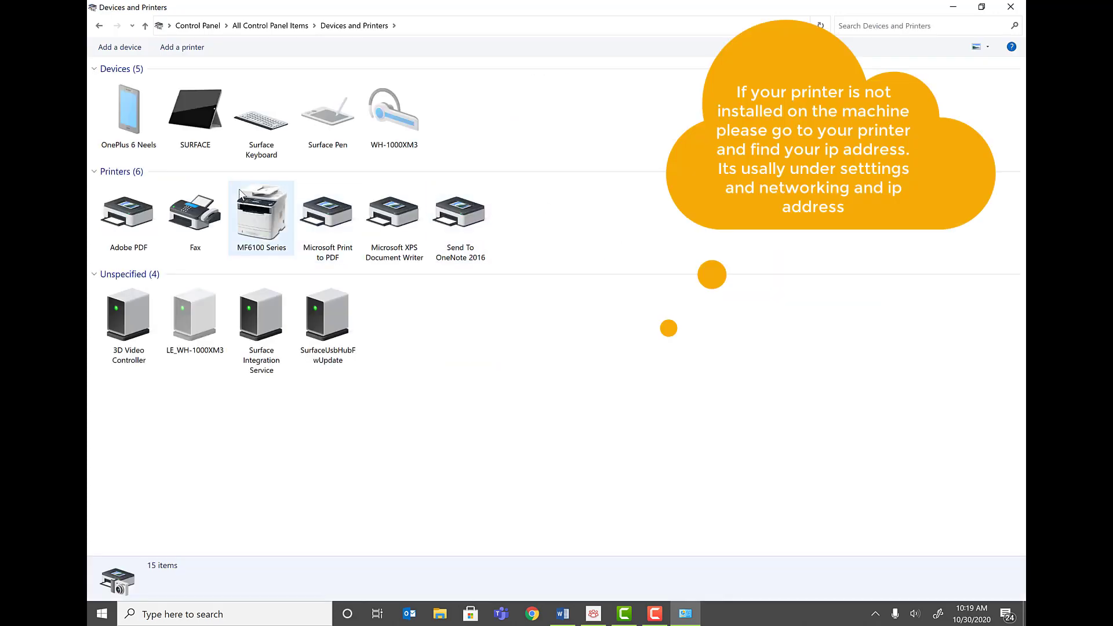
Step: Read the MF6100 Series printer's port address, 10.10.11.253, then close back to the desktop
{"action": "left_click", "coordinate": [240, 194]}
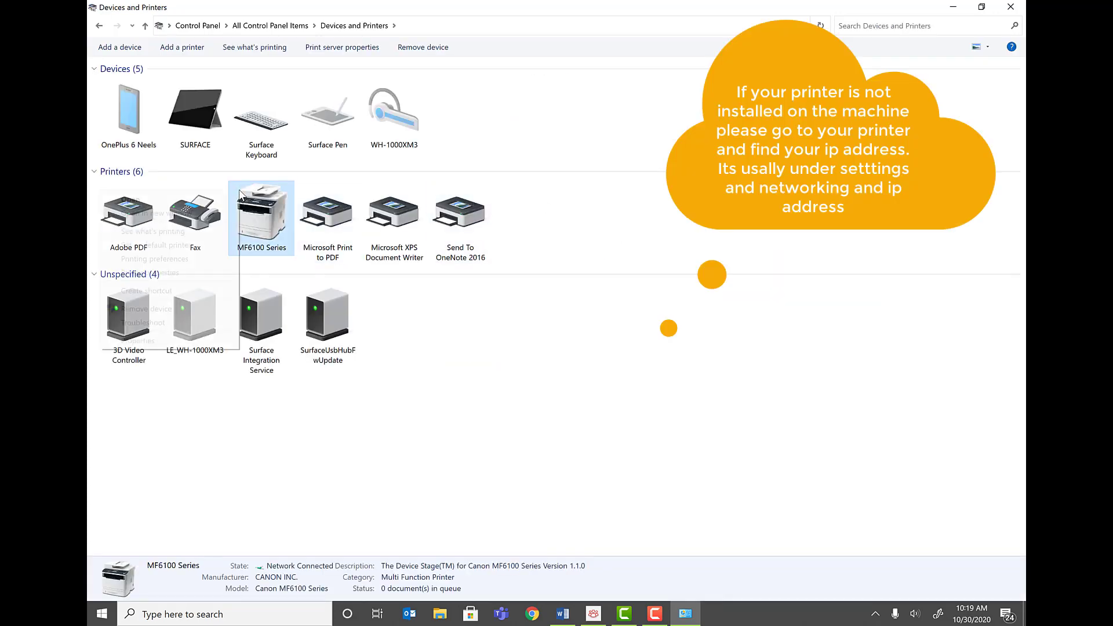
{"action": "right_click", "coordinate": [240, 194]}
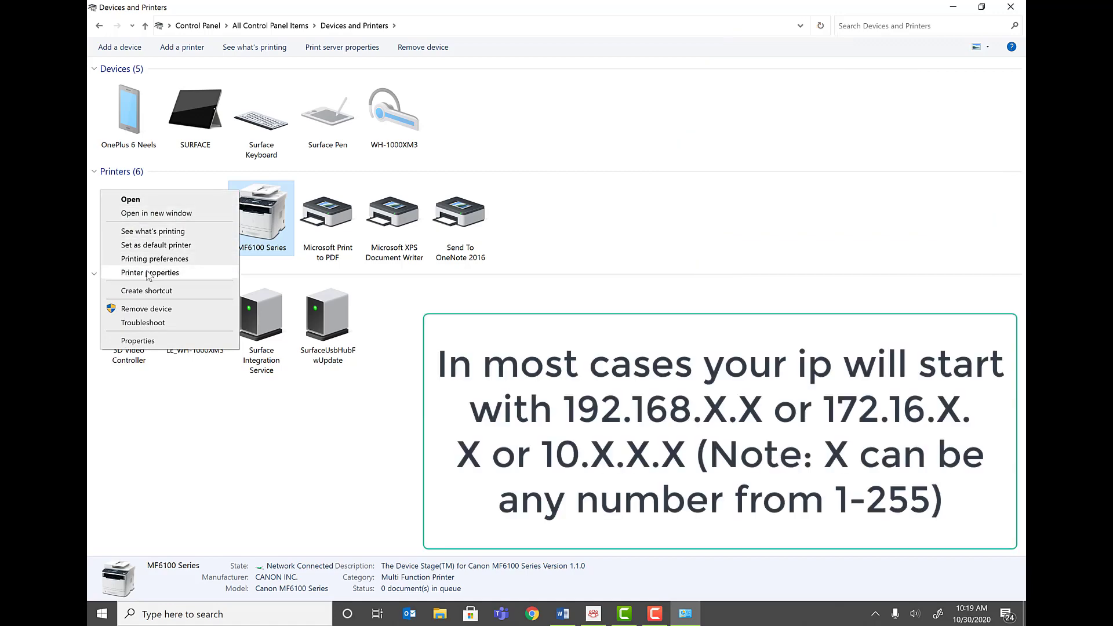
{"action": "left_click", "coordinate": [149, 273]}
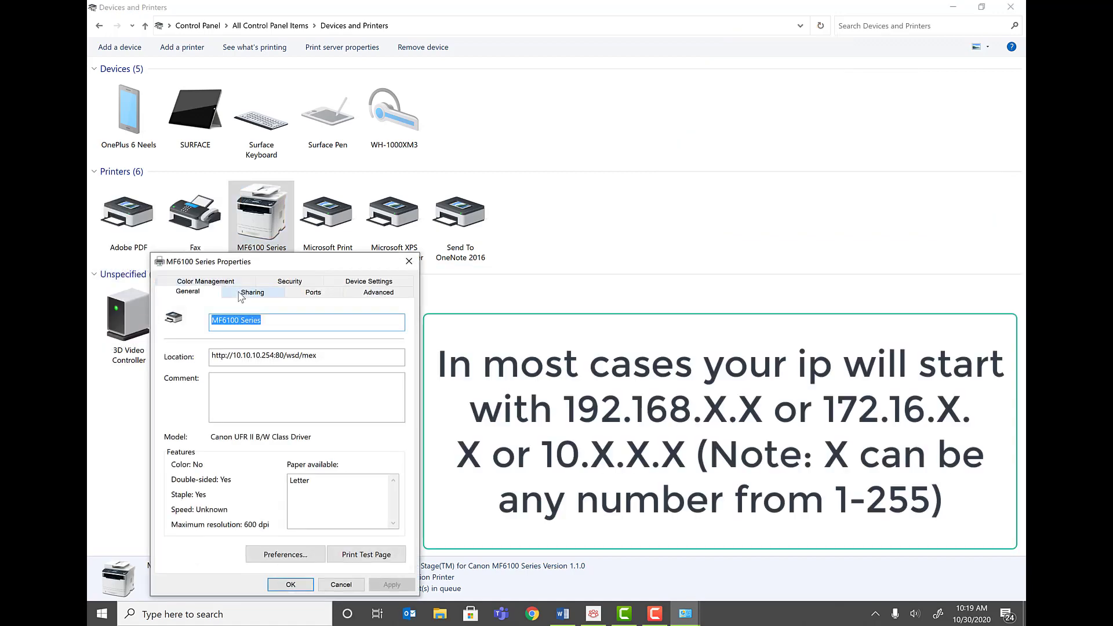
{"action": "left_click", "coordinate": [298, 296]}
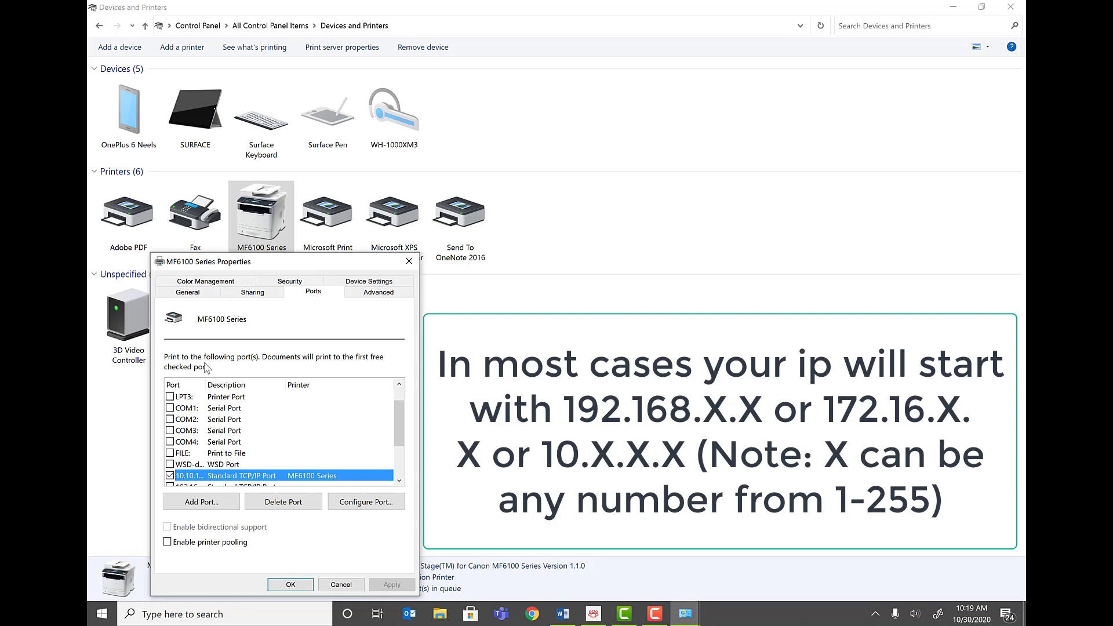
{"action": "left_click_drag", "start_coordinate": [204, 384], "coordinate": [215, 384]}
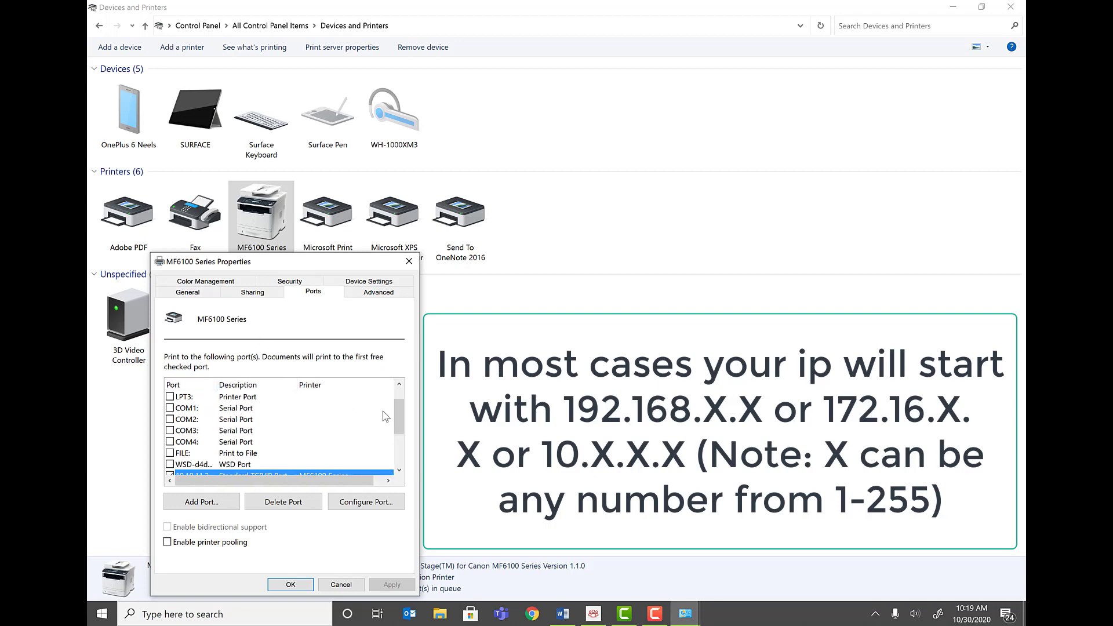
{"action": "scroll", "coordinate": [388, 440], "scroll_direction": "up", "scroll_amount": 1}
{"action": "scroll", "coordinate": [389, 456], "scroll_direction": "down", "scroll_amount": 4}
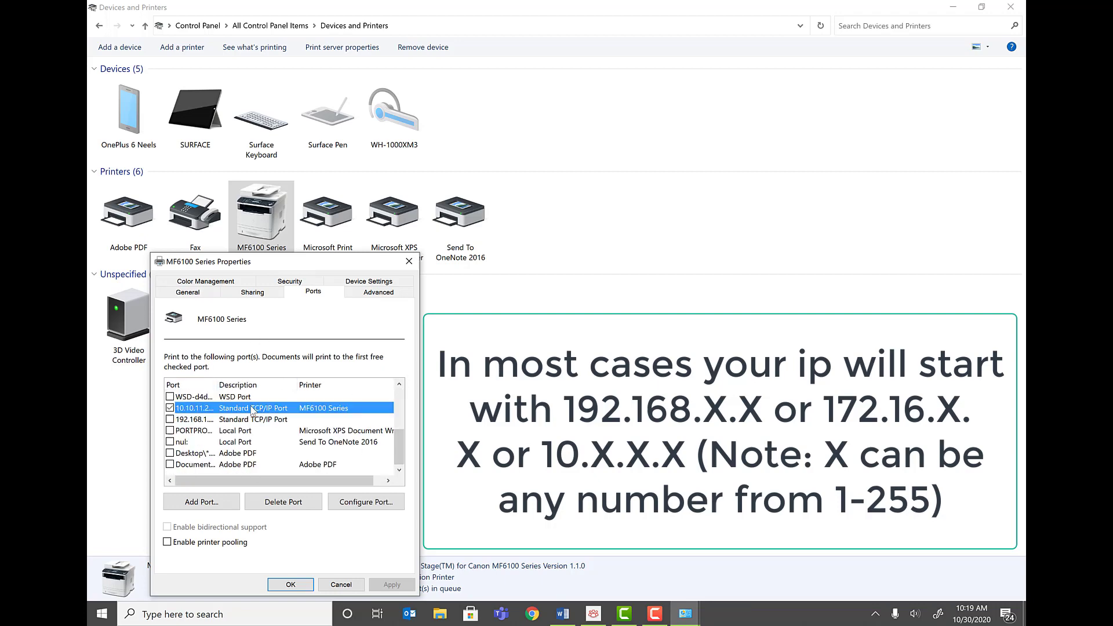
{"action": "left_click_drag", "start_coordinate": [216, 387], "coordinate": [225, 388]}
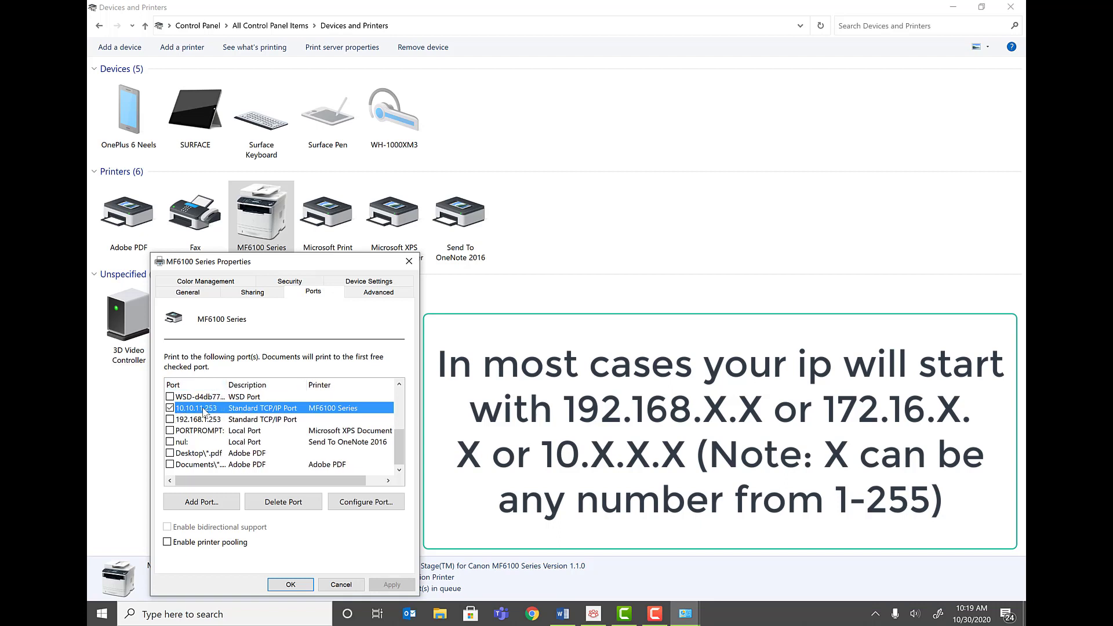
{"action": "left_click", "coordinate": [290, 584]}
{"action": "left_click", "coordinate": [1011, 7]}
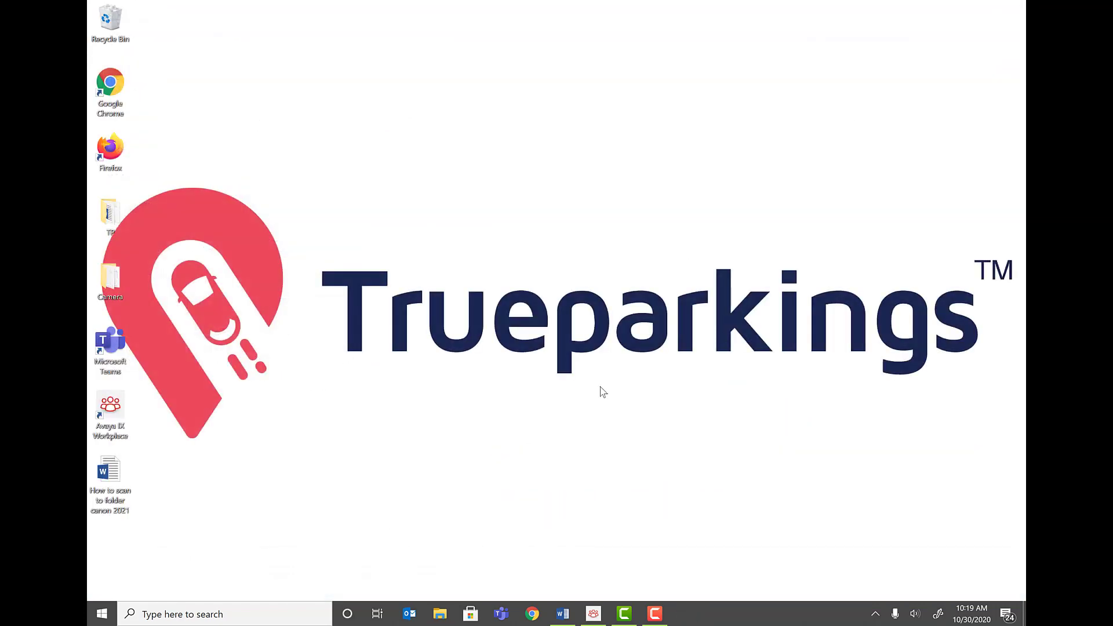
Step: Load the printer's Remote UI at 10.10.11.253 in maximized Chrome and show its Address Book
{"action": "left_click", "coordinate": [532, 613]}
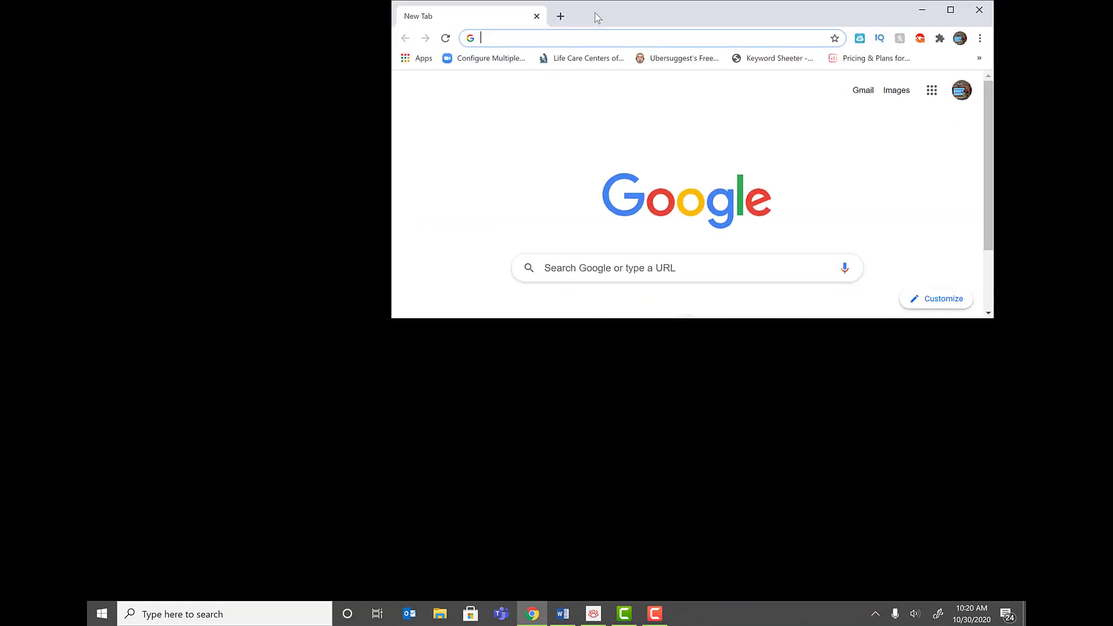
{"action": "double_click", "coordinate": [597, 13]}
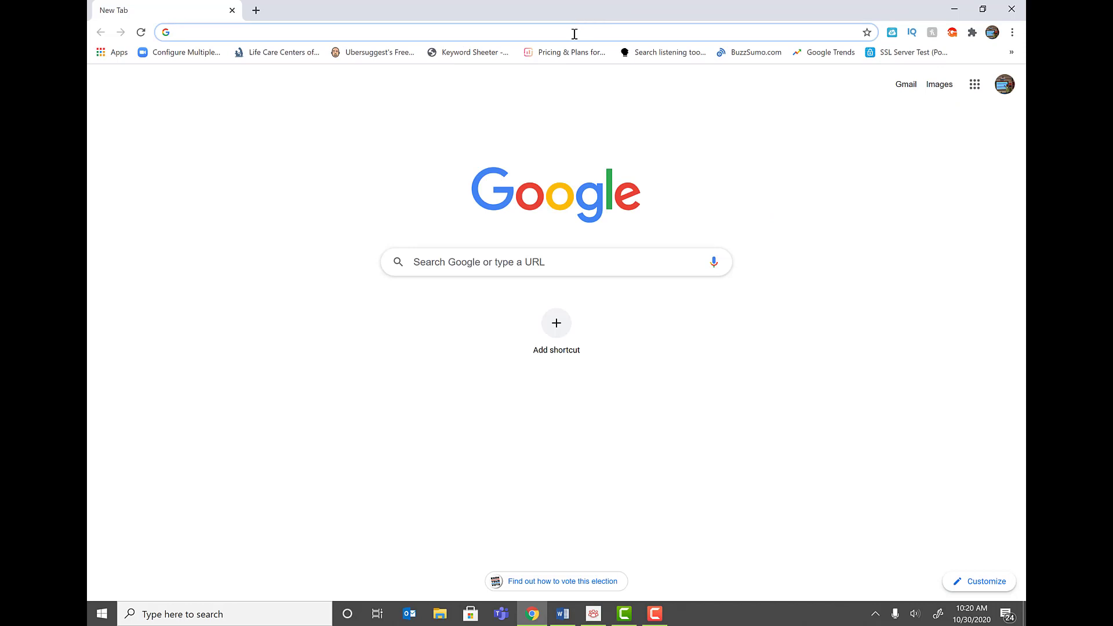
{"action": "left_click", "coordinate": [573, 33]}
{"action": "type", "text": "10."}
{"action": "key", "text": "Return"}
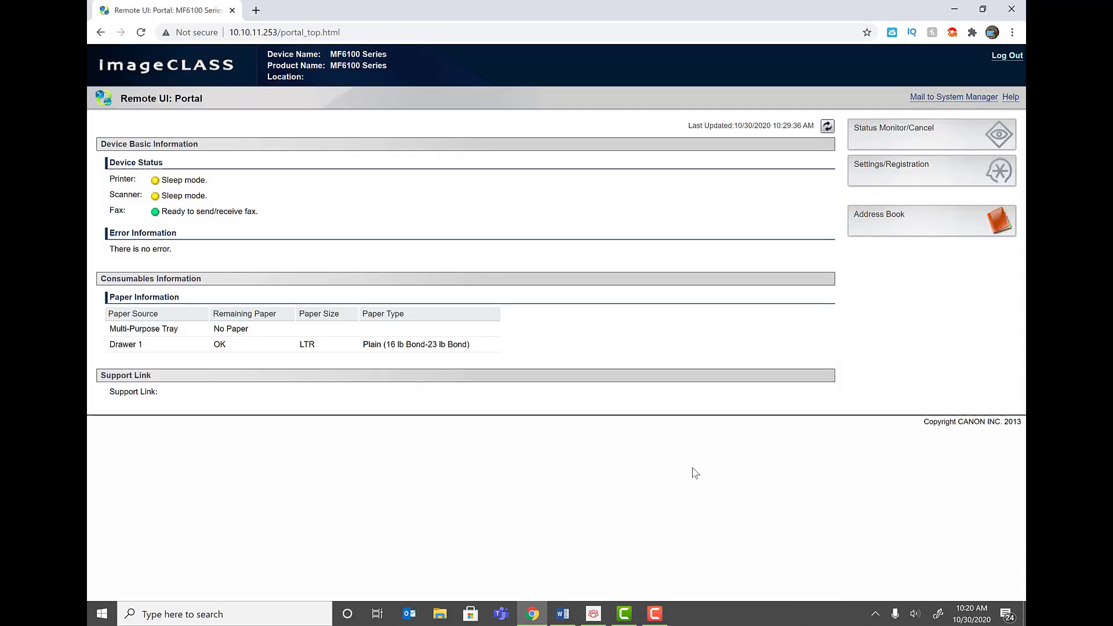
{"action": "left_click", "coordinate": [868, 217]}
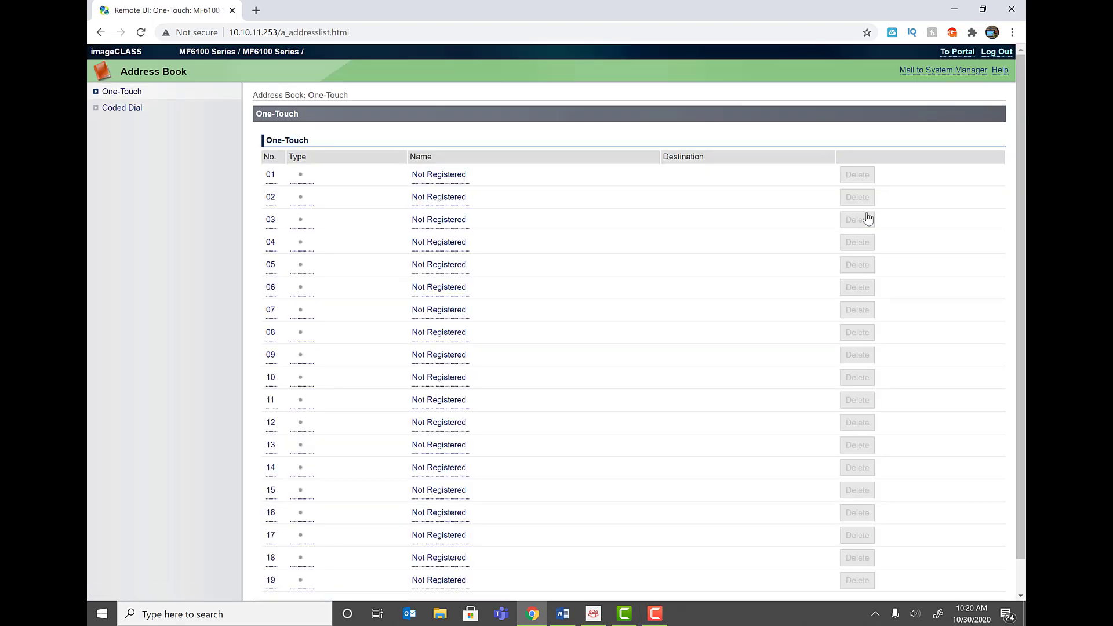
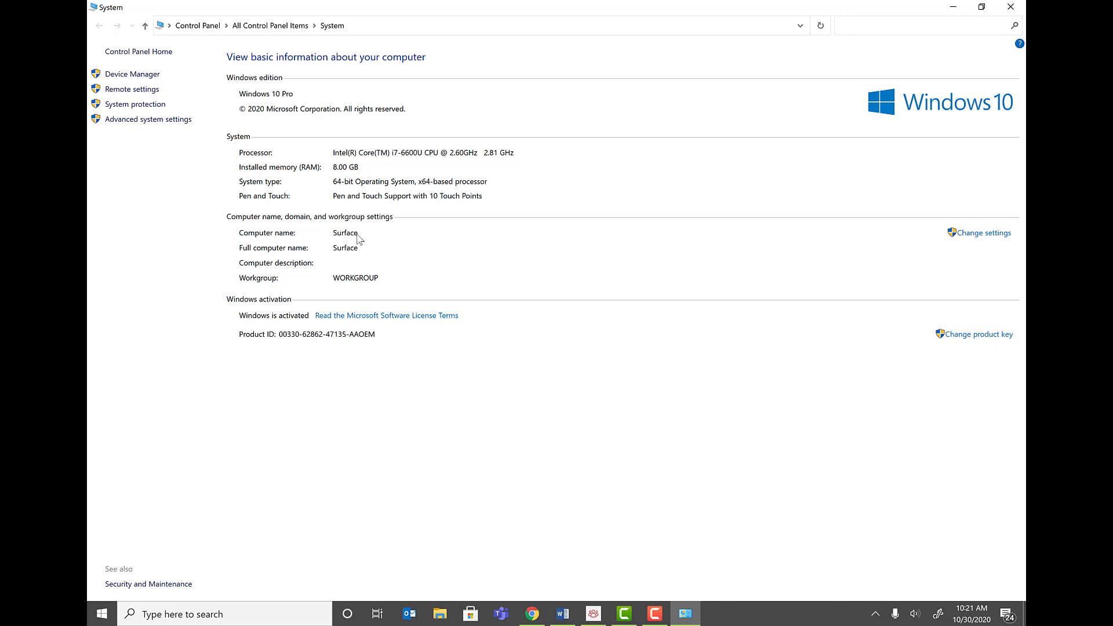
Step: Copy the full computer name 'Surface' from System Properties, then cancel out of the dialog
{"action": "left_click", "coordinate": [1005, 234]}
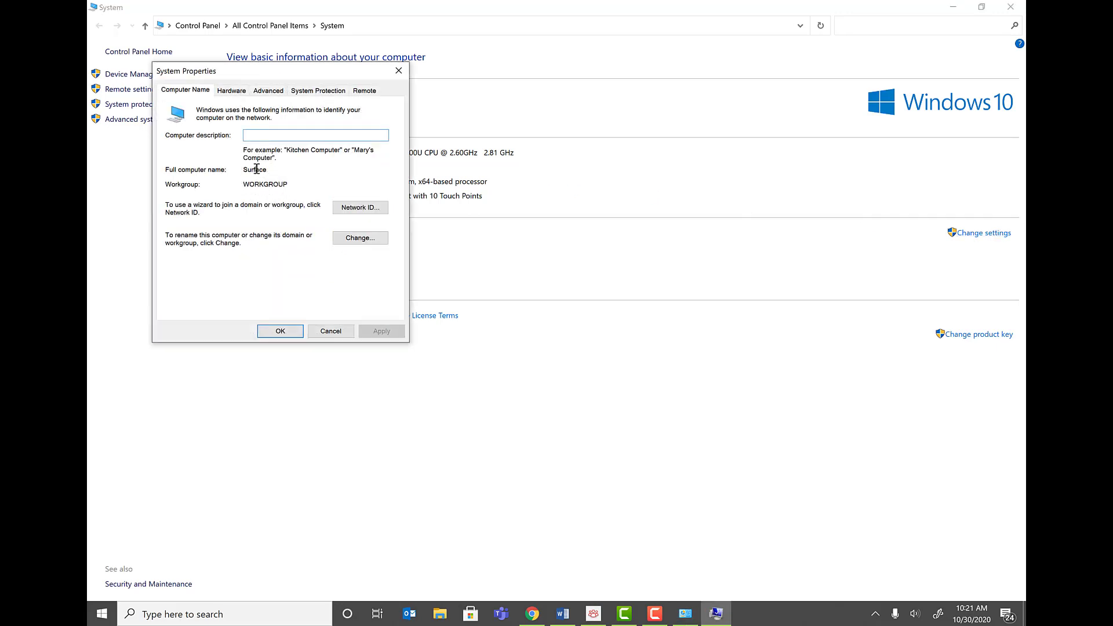
{"action": "double_click", "coordinate": [261, 169]}
{"action": "right_click", "coordinate": [257, 169]}
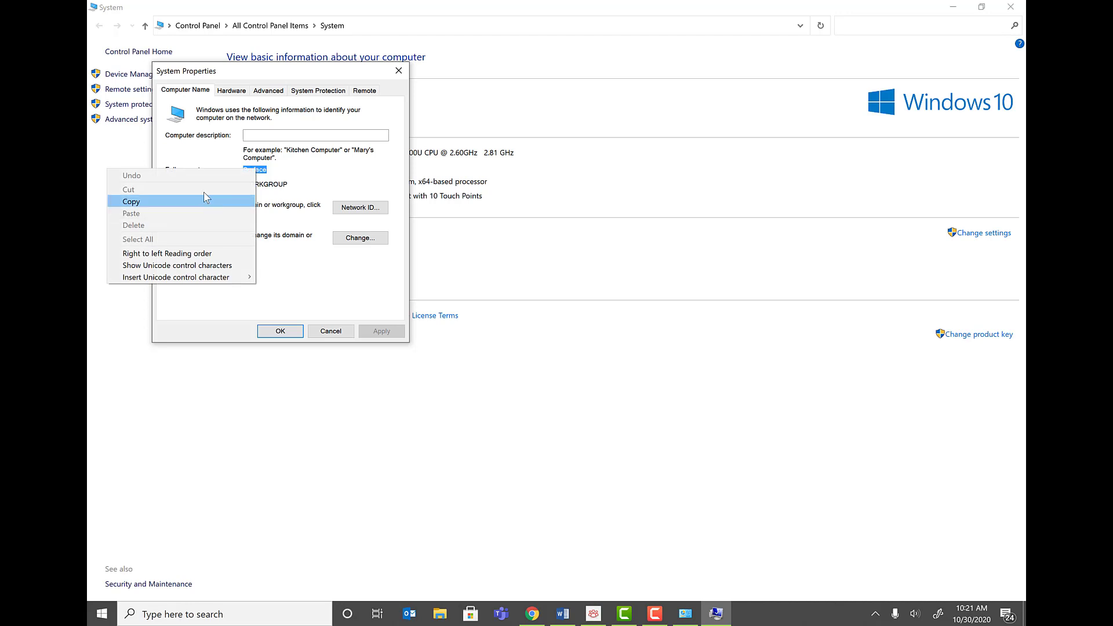
{"action": "left_click", "coordinate": [197, 201]}
{"action": "left_click", "coordinate": [328, 331]}
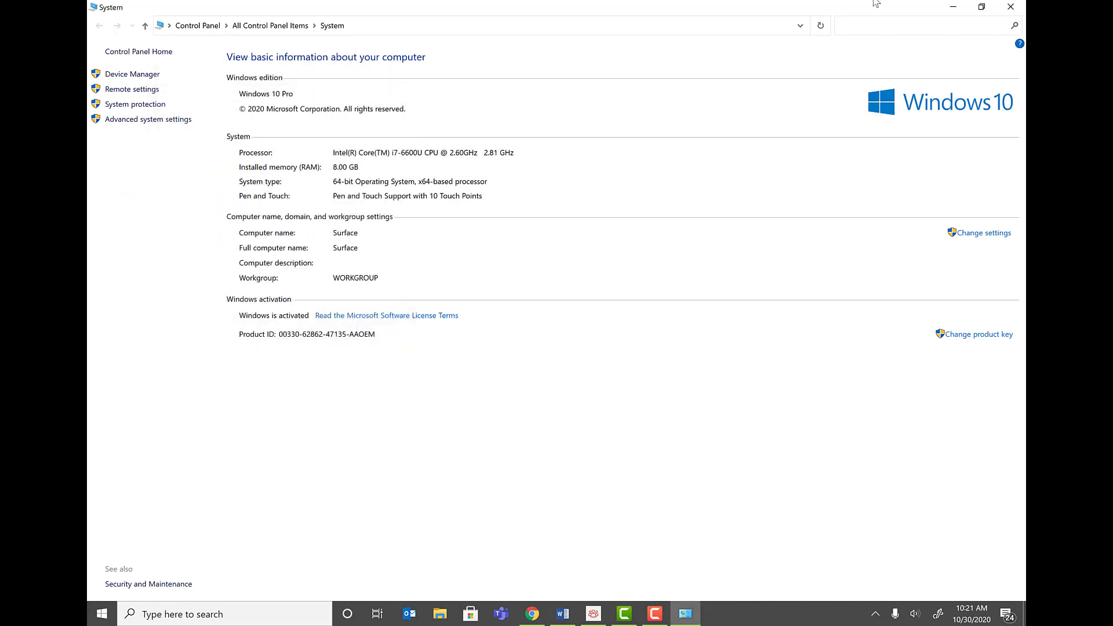
Step: Set the destination's host name to Surface and its folder path to scan\
{"action": "key", "text": "alt+Tab"}
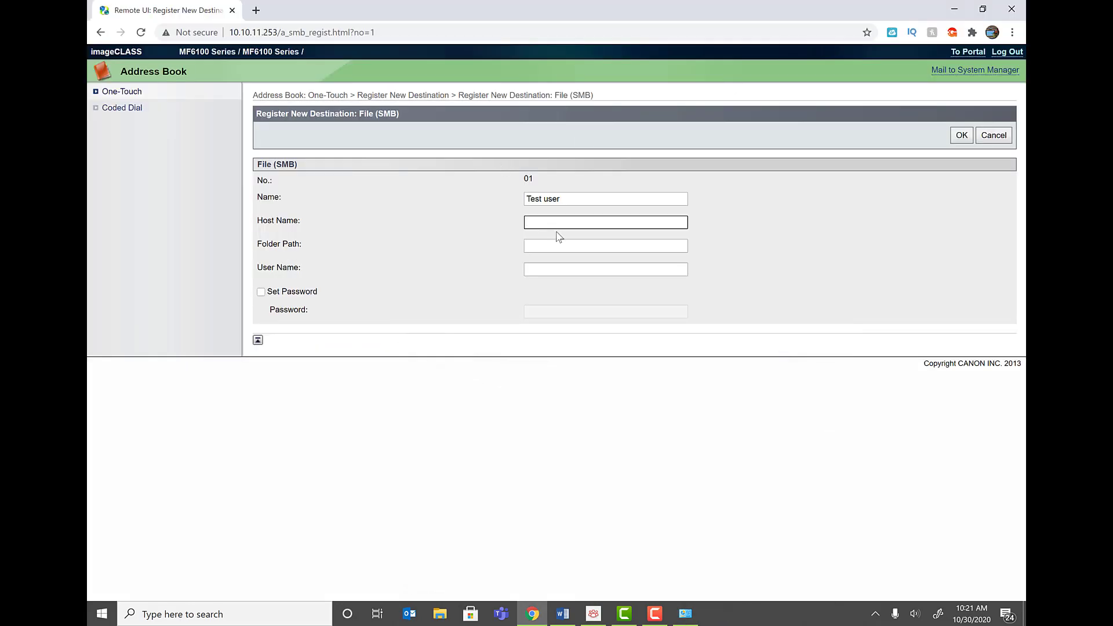
{"action": "key", "text": "ctrl+v"}
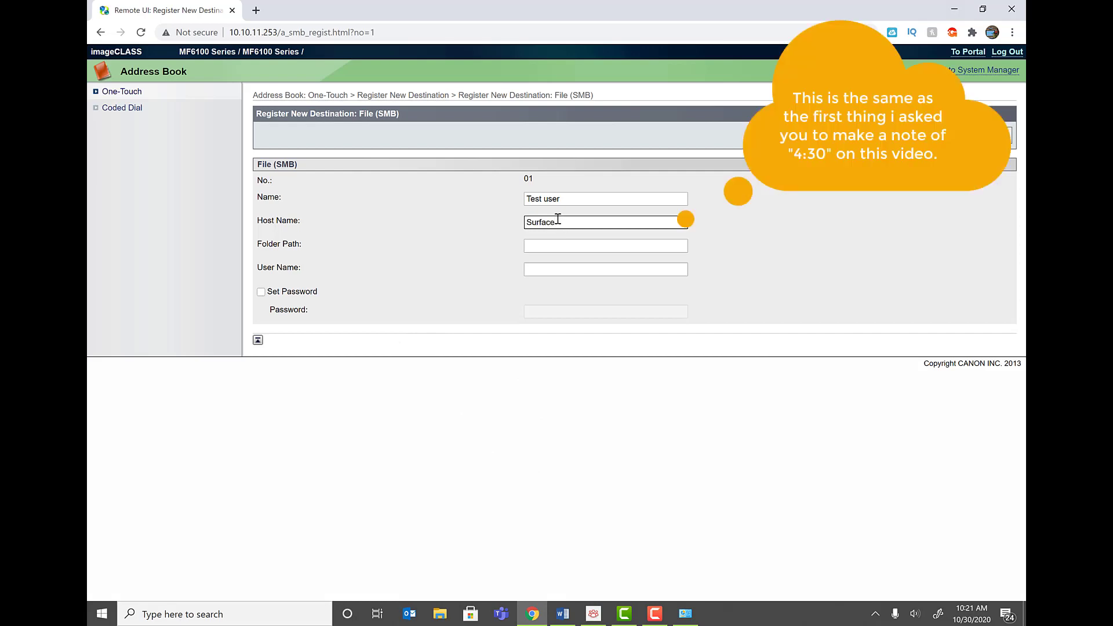
{"action": "left_click", "coordinate": [536, 248]}
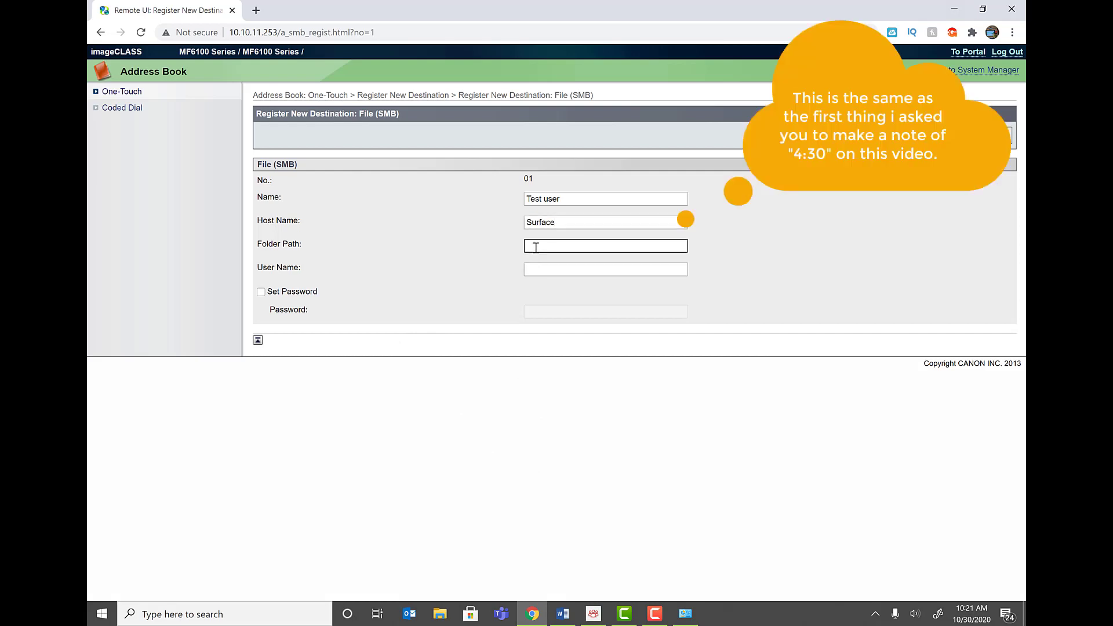
{"action": "type", "text": "scan\\"}
Step: Enter the login user name, enable Set Password with the account password, and save the destination
{"action": "left_click", "coordinate": [568, 274]}
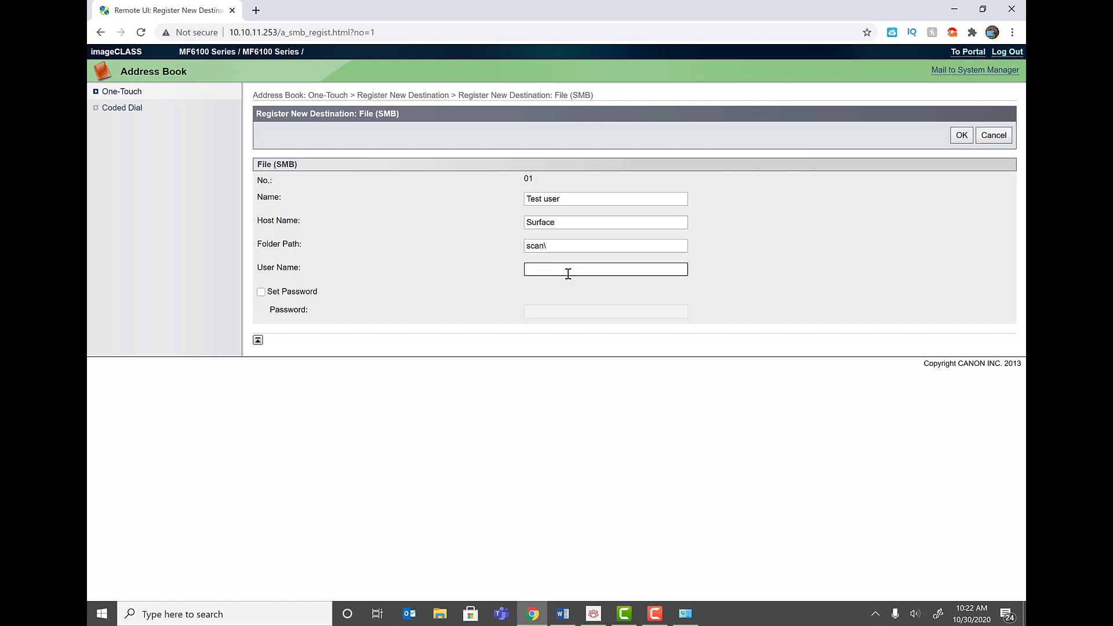
{"action": "type", "text": "surface\\scan"}
{"action": "left_click", "coordinate": [292, 296]}
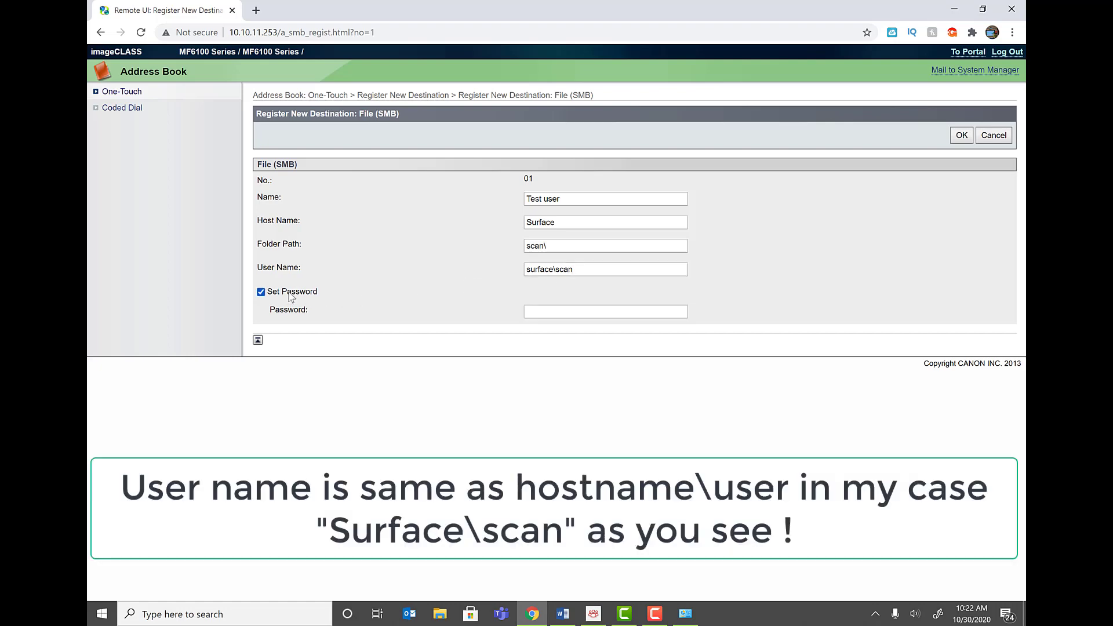
{"action": "left_click", "coordinate": [568, 313]}
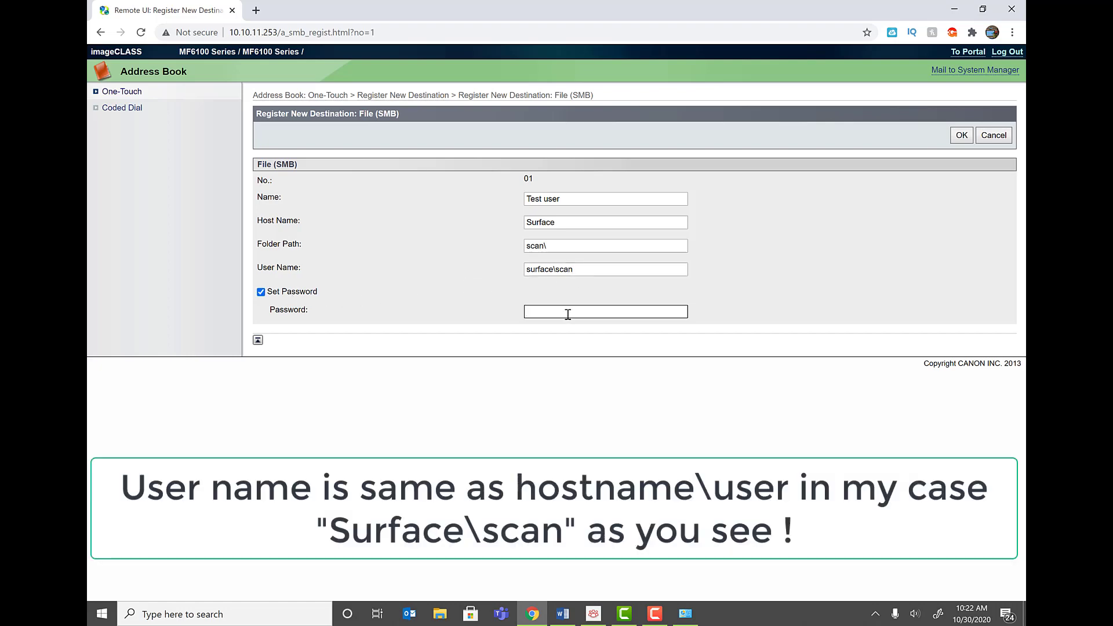
{"action": "type", "text": "*"}
{"action": "left_click", "coordinate": [961, 138]}
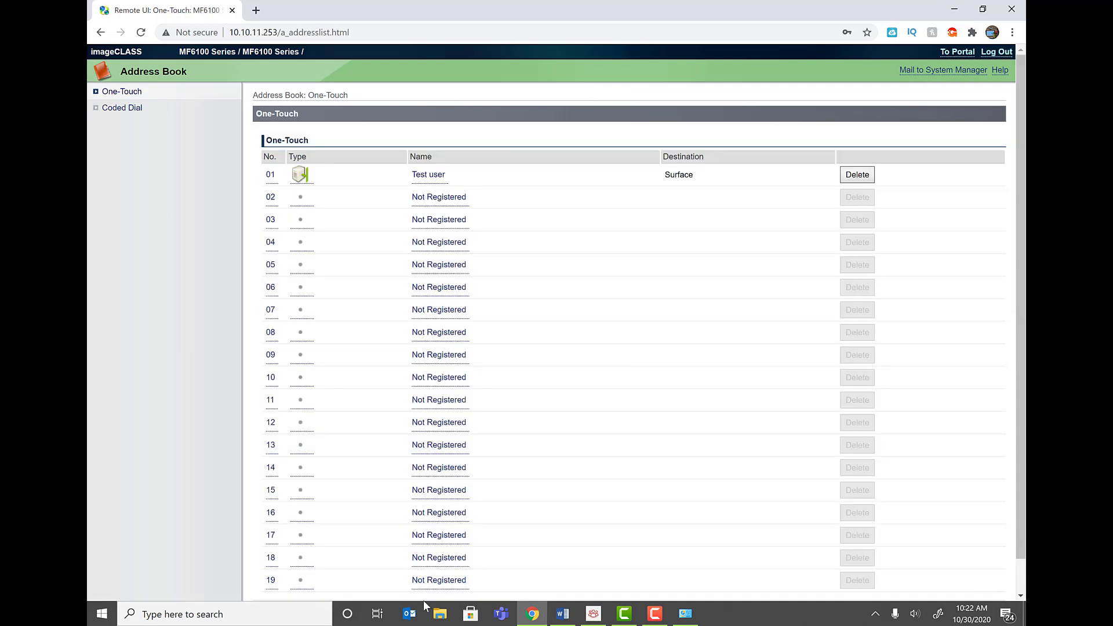
{"action": "left_click", "coordinate": [562, 614]}
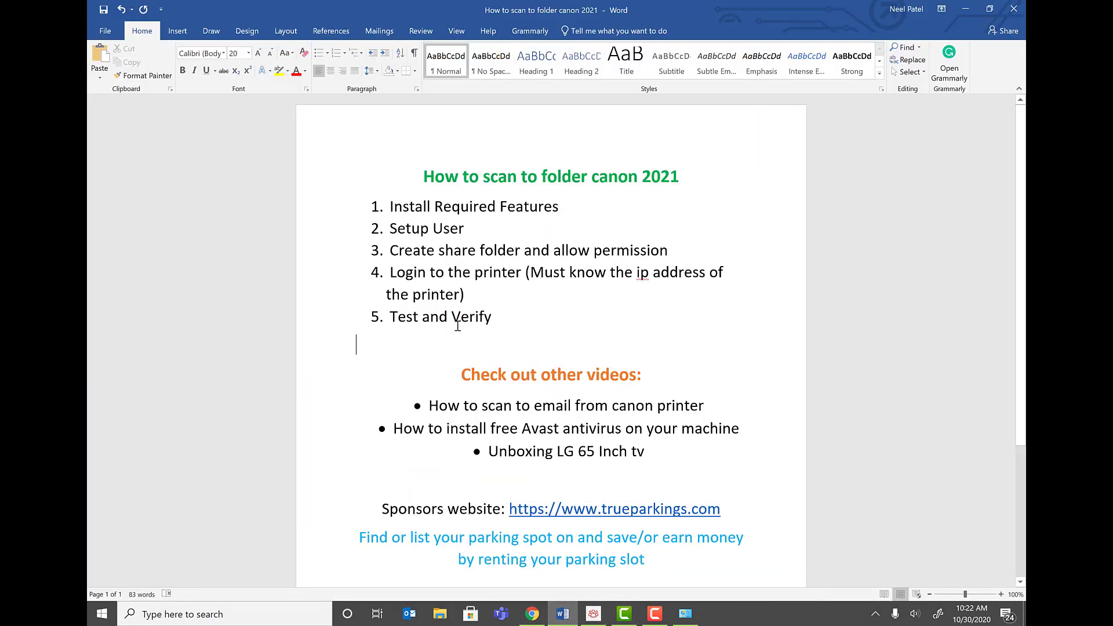
{"action": "left_click", "coordinate": [440, 614]}
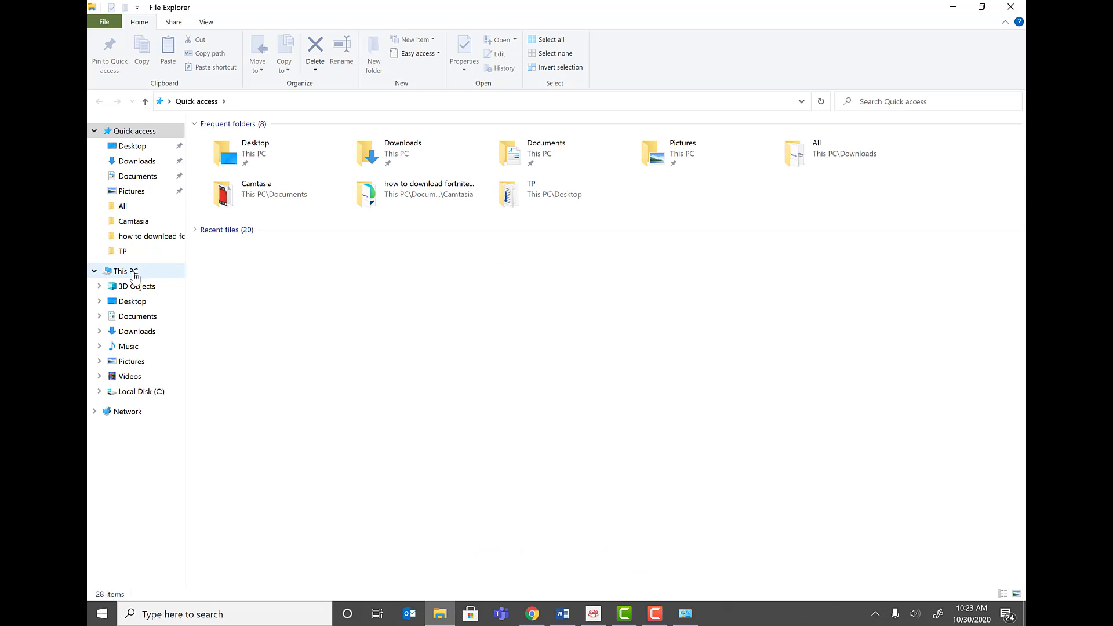
Step: Browse via This PC and Local Disk (C:) into the empty scan folder
{"action": "left_click", "coordinate": [134, 276]}
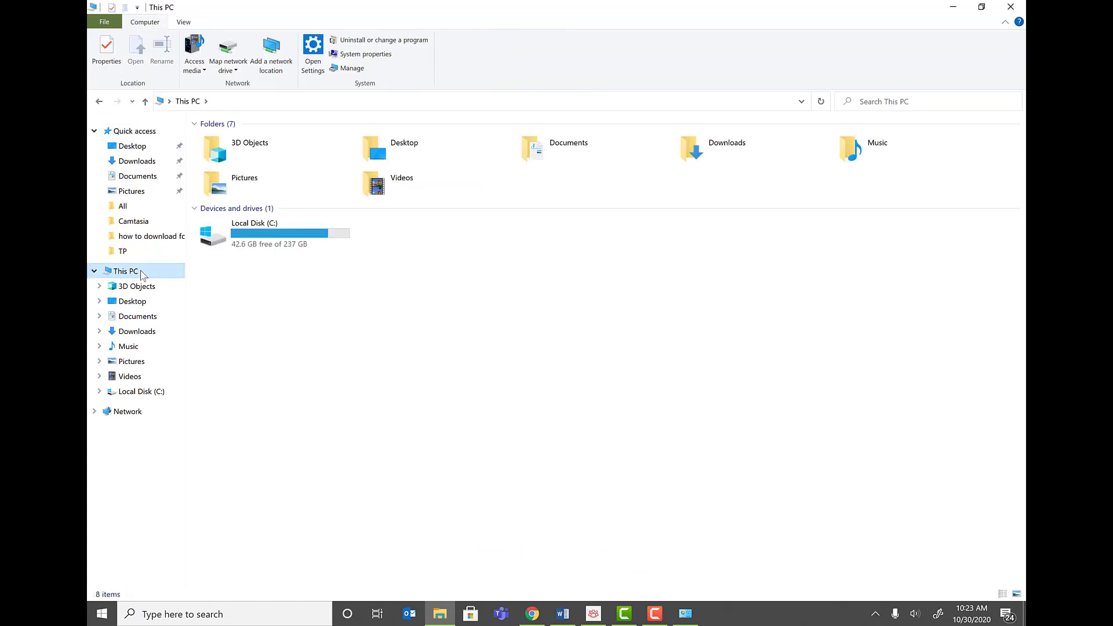
{"action": "double_click", "coordinate": [214, 246]}
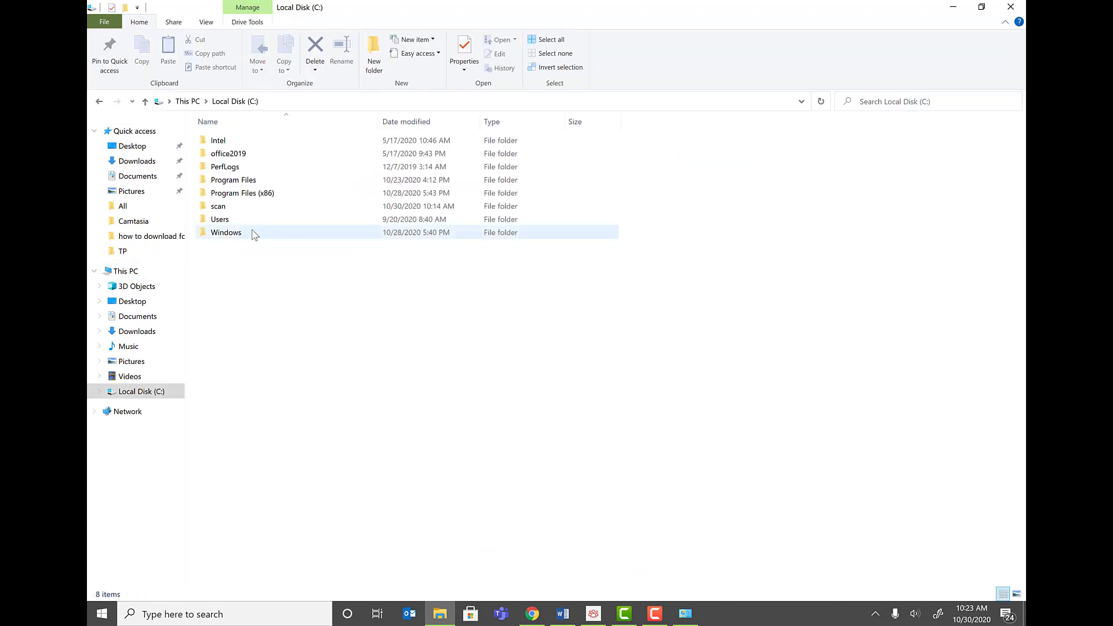
{"action": "left_click", "coordinate": [247, 222]}
{"action": "double_click", "coordinate": [209, 207]}
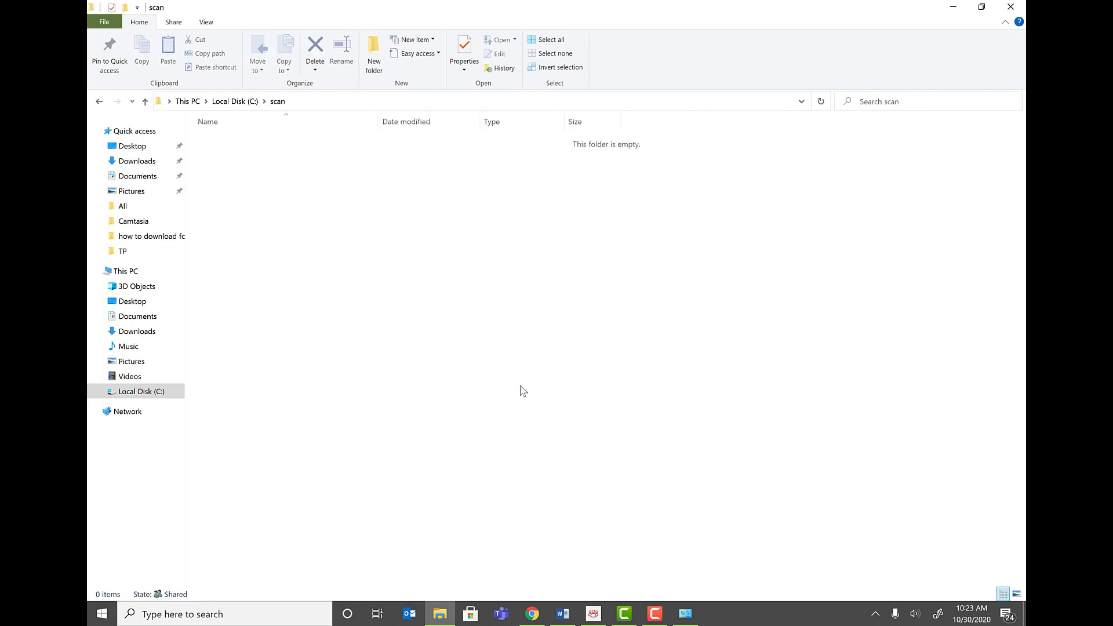